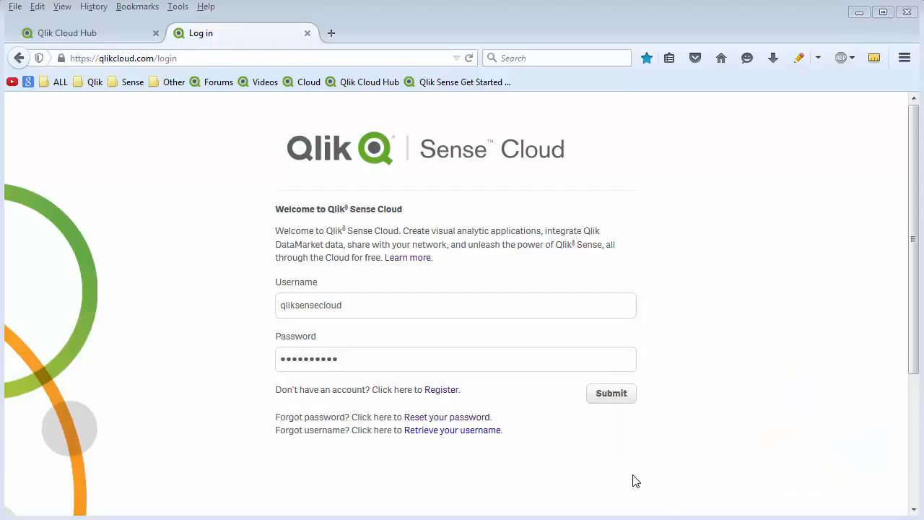
# Log in with the filled-in account credentials and view the shared cloud apps, returning to the personal cloud.
pyautogui.click(615, 396)
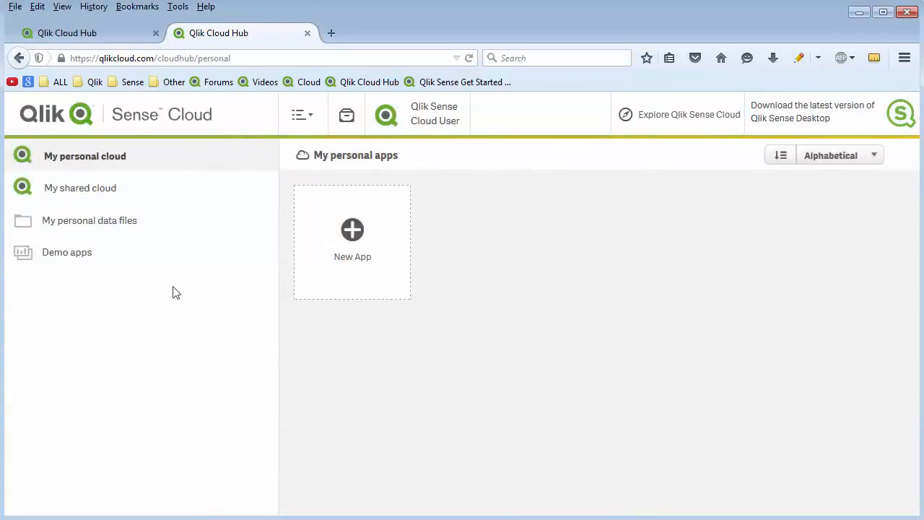
pyautogui.click(109, 194)
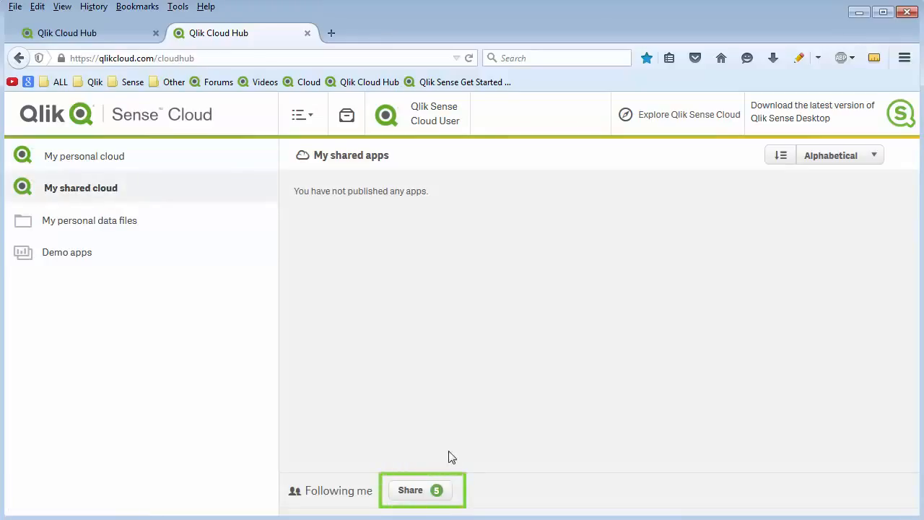
pyautogui.click(121, 157)
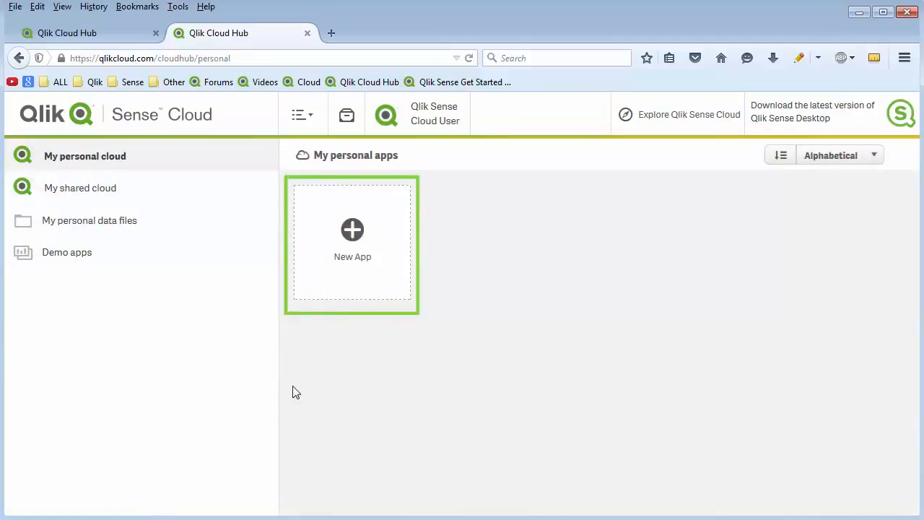
# Import smart_orders.xls from the Sales folder into the personal data files.
pyautogui.click(130, 228)
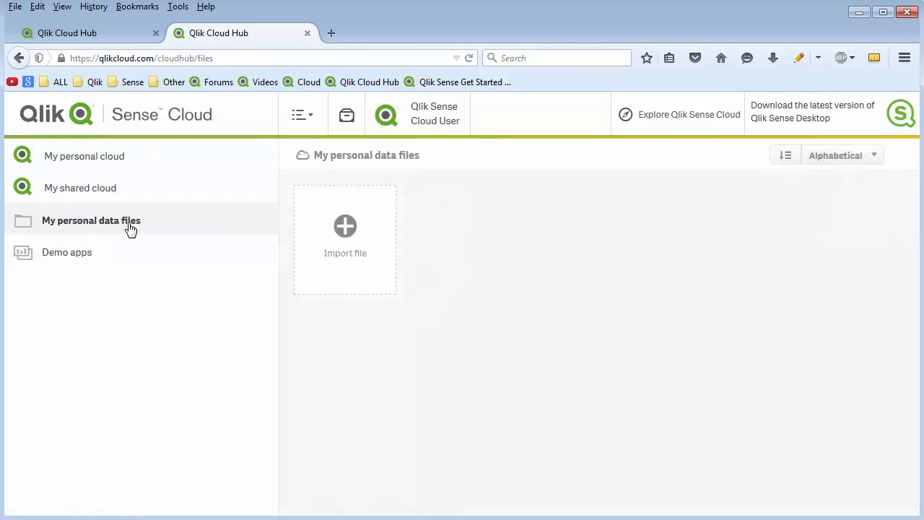
pyautogui.click(351, 238)
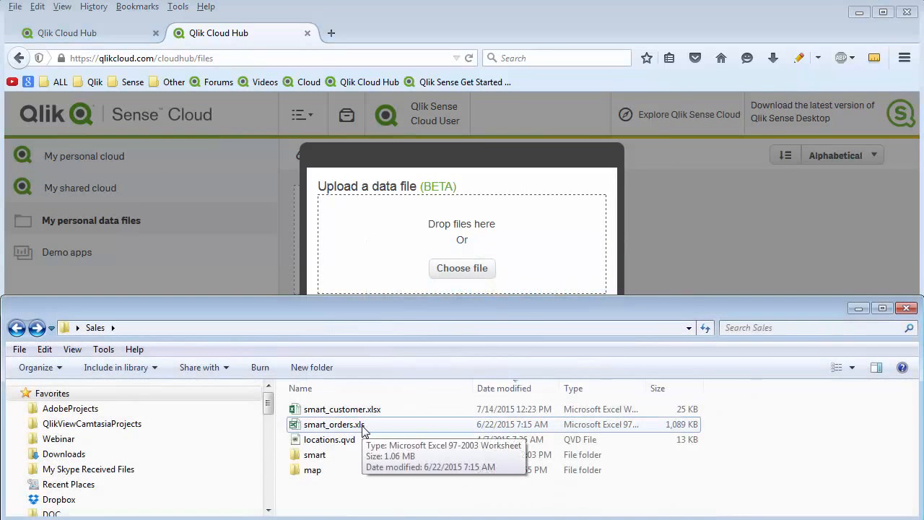
pyautogui.moveTo(363, 431); pyautogui.dragTo(521, 285)
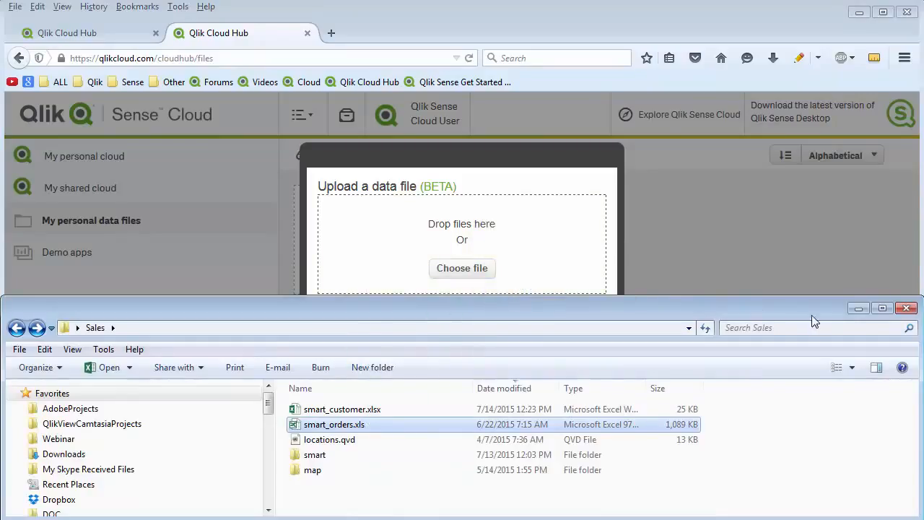
pyautogui.click(857, 311)
pyautogui.click(551, 442)
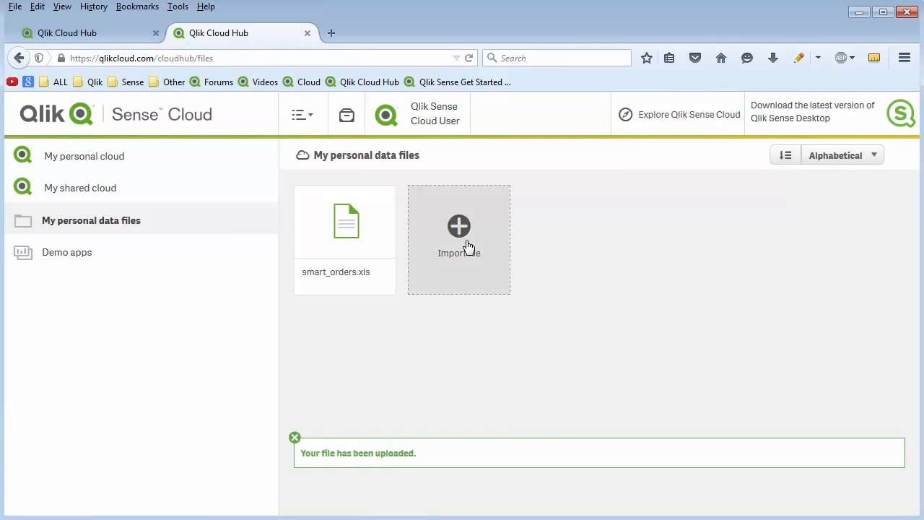
# Upload smart_customer.xlsx from the Sales folder to the personal data files.
pyautogui.click(467, 247)
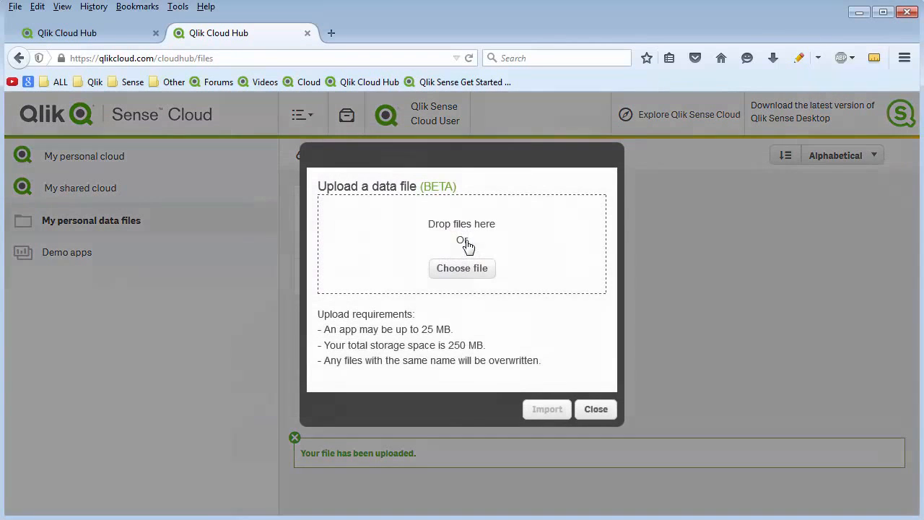
pyautogui.hotkey('alt', 'Tab')
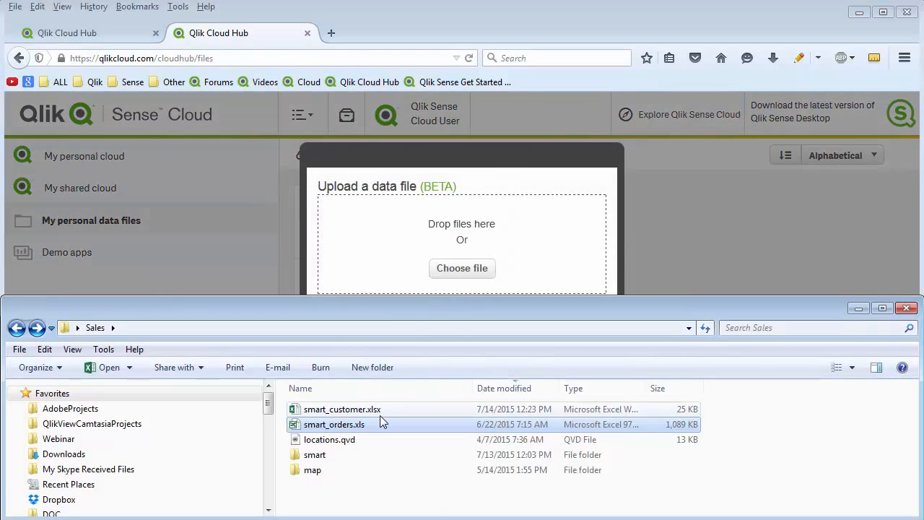
pyautogui.moveTo(370, 414); pyautogui.dragTo(466, 281)
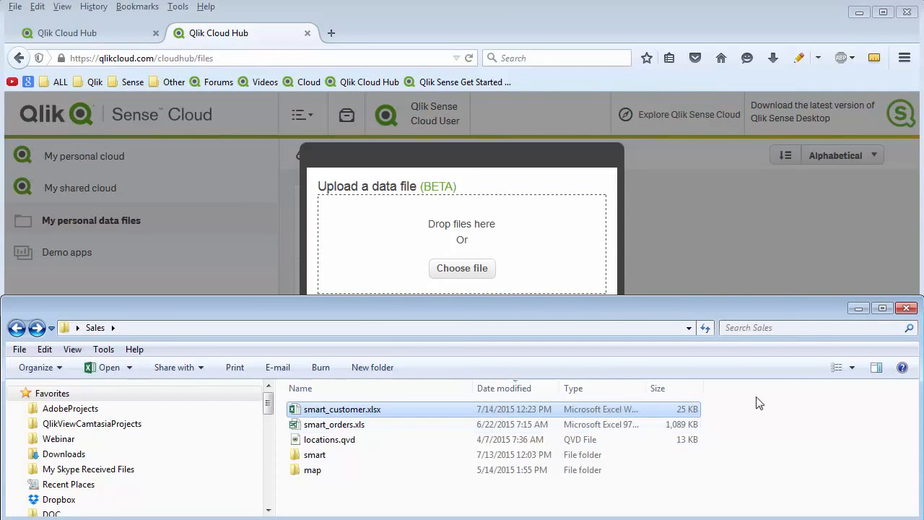
pyautogui.click(858, 309)
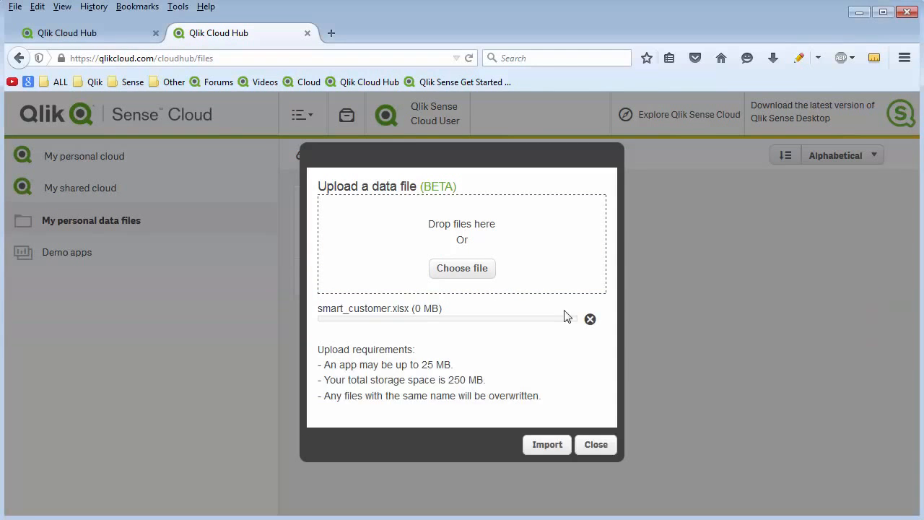
pyautogui.click(546, 444)
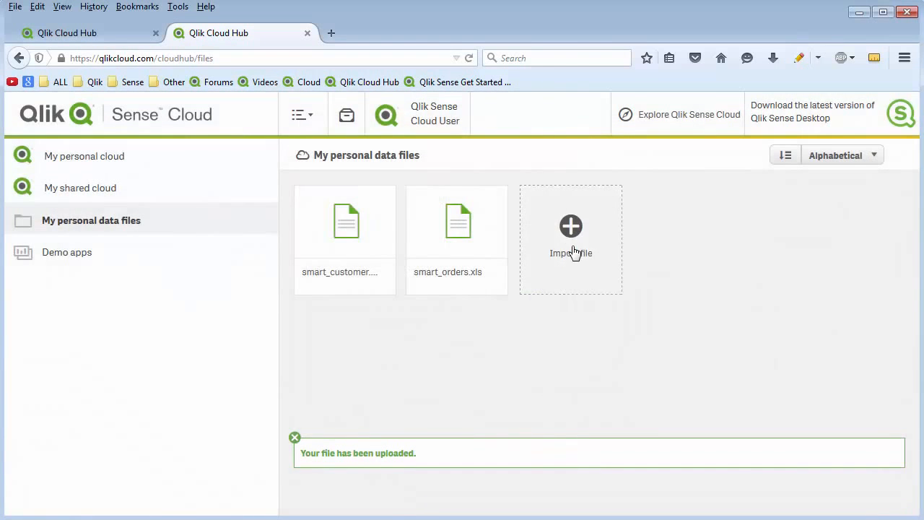
# Upload locations.qvd from the Sales folder to the personal data files and check the actions available for the uploaded file.
pyautogui.click(572, 251)
pyautogui.hotkey('alt', 'Tab')
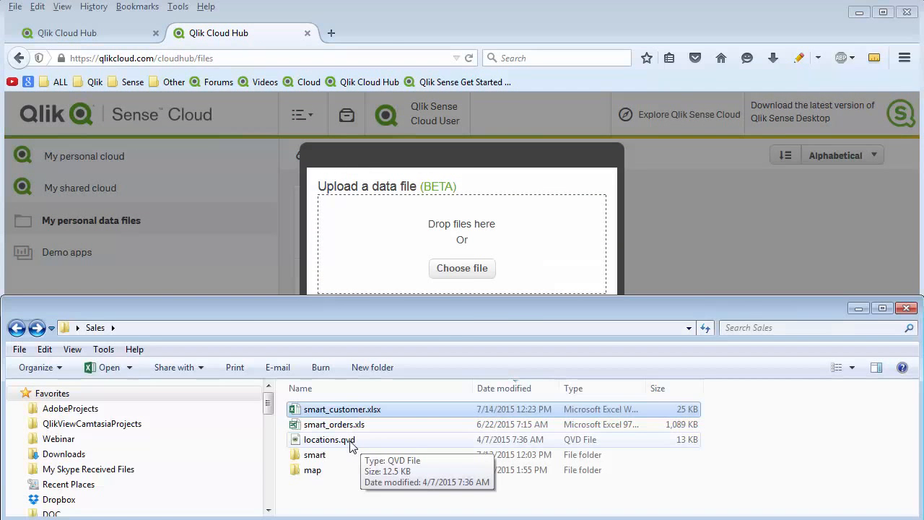
pyautogui.moveTo(351, 445); pyautogui.dragTo(576, 275)
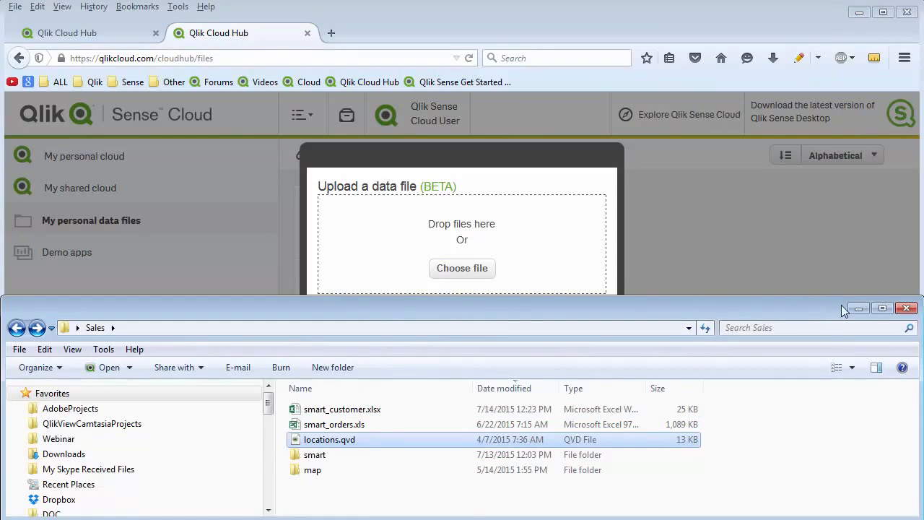
pyautogui.hotkey('alt', 'Tab')
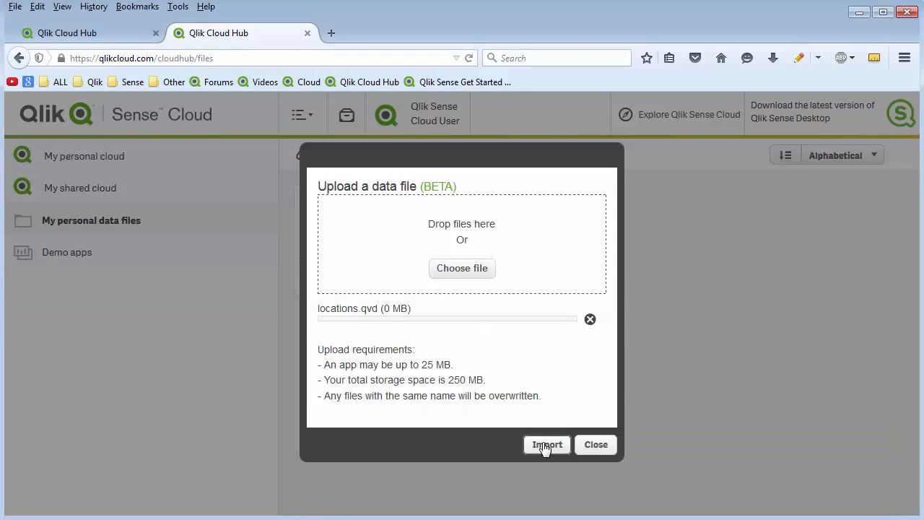
pyautogui.click(546, 445)
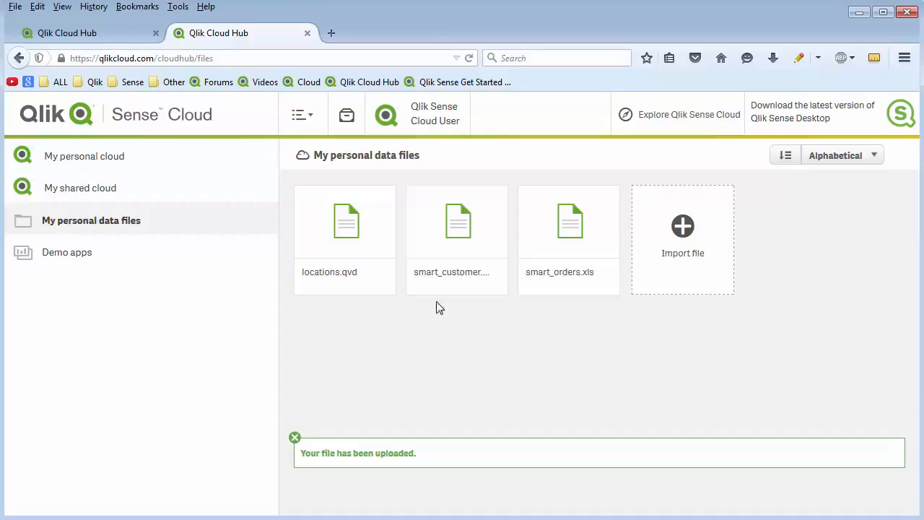
pyautogui.click(351, 228)
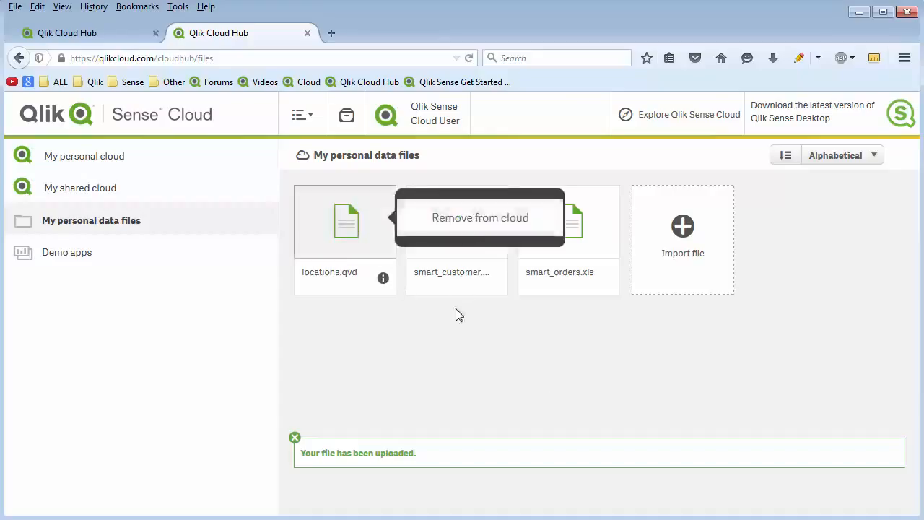
pyautogui.click(467, 380)
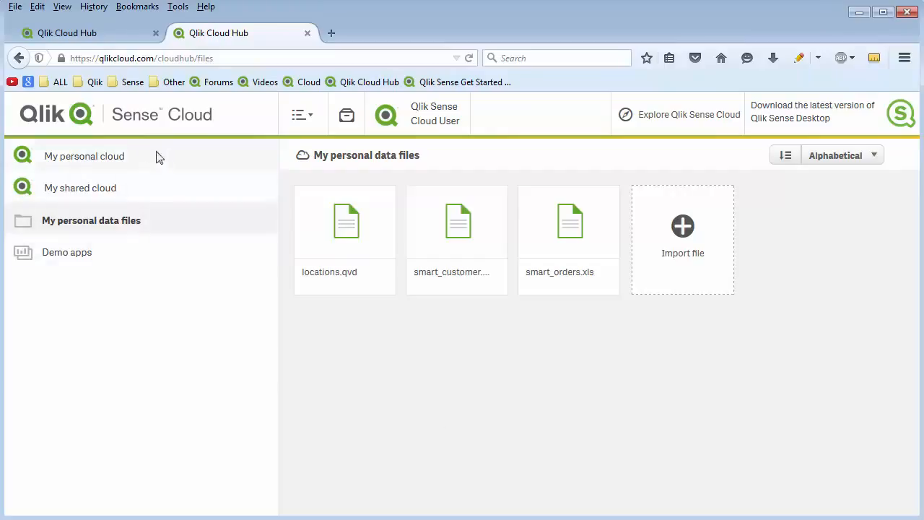
# Create a new app titled Sales Analysis in the personal cloud.
pyautogui.click(116, 162)
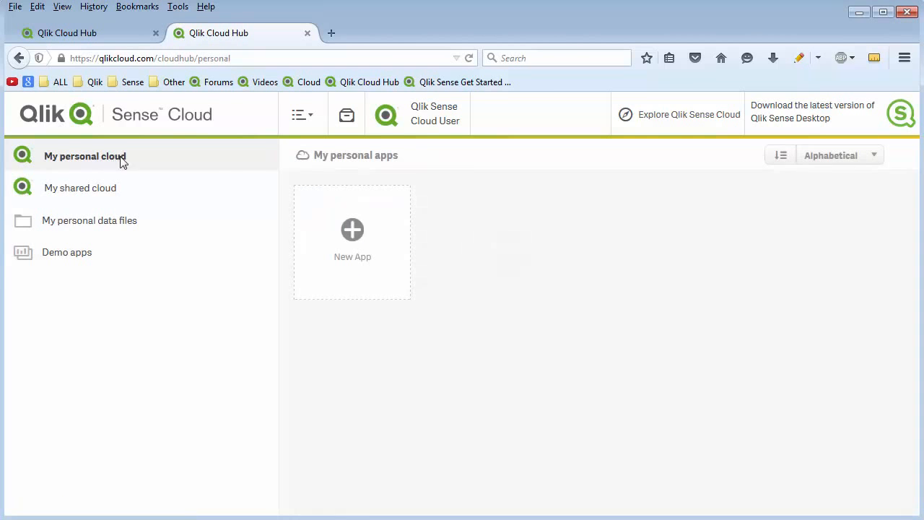
pyautogui.click(356, 233)
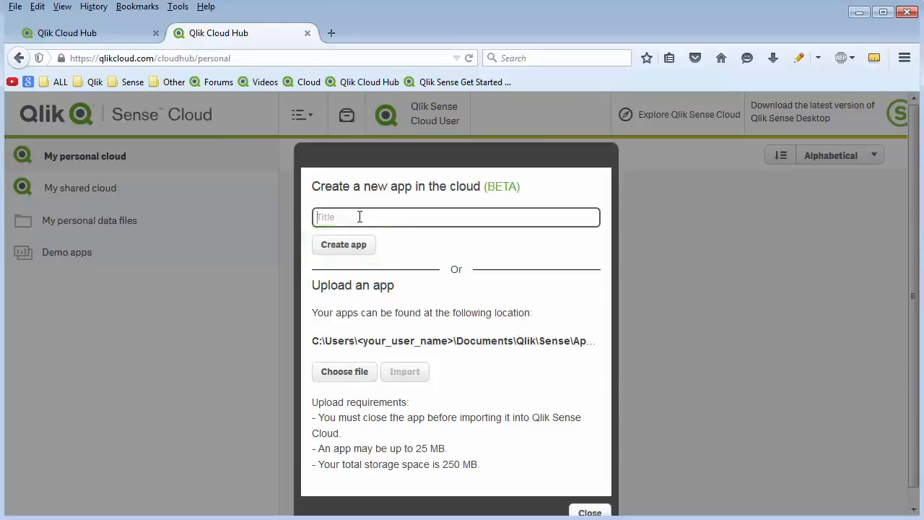
pyautogui.write('Sales Analysis')
pyautogui.click(350, 246)
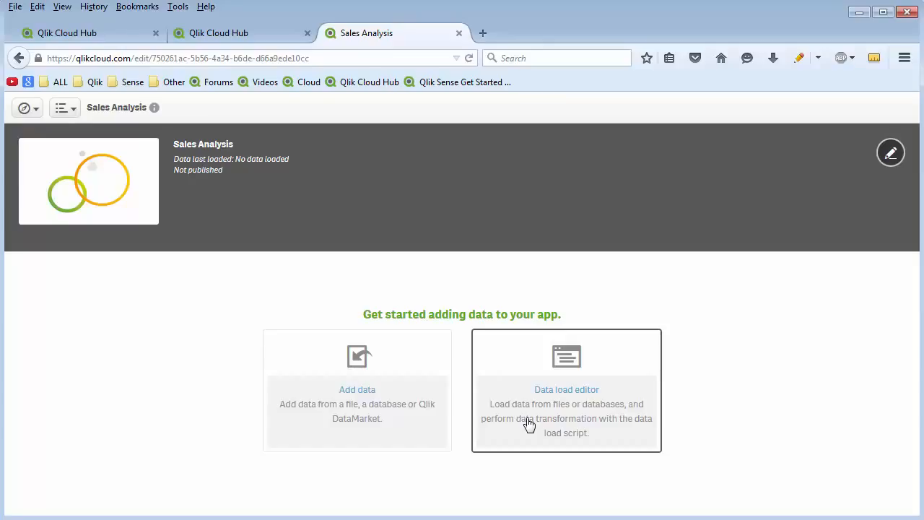
# Add smart_orders.xls from the cloud file connection to the app and load its Orders$ table with all fields.
pyautogui.click(366, 401)
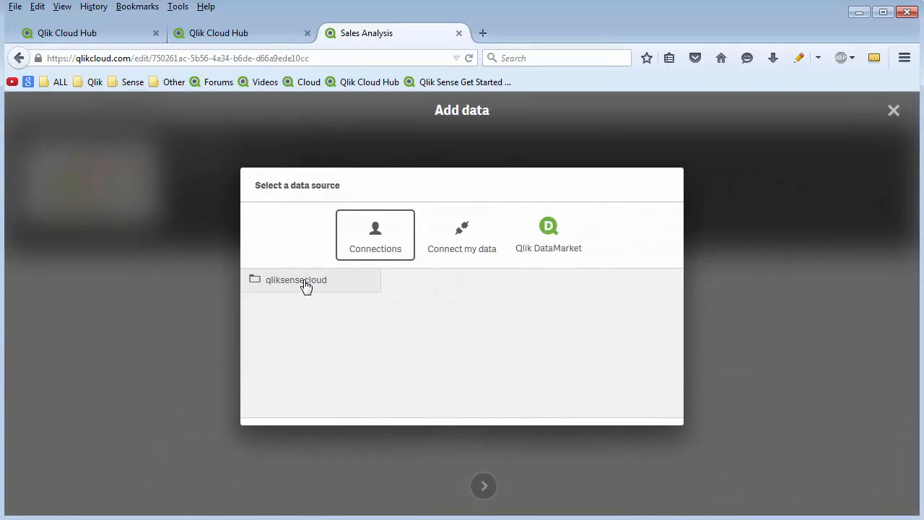
pyautogui.click(306, 286)
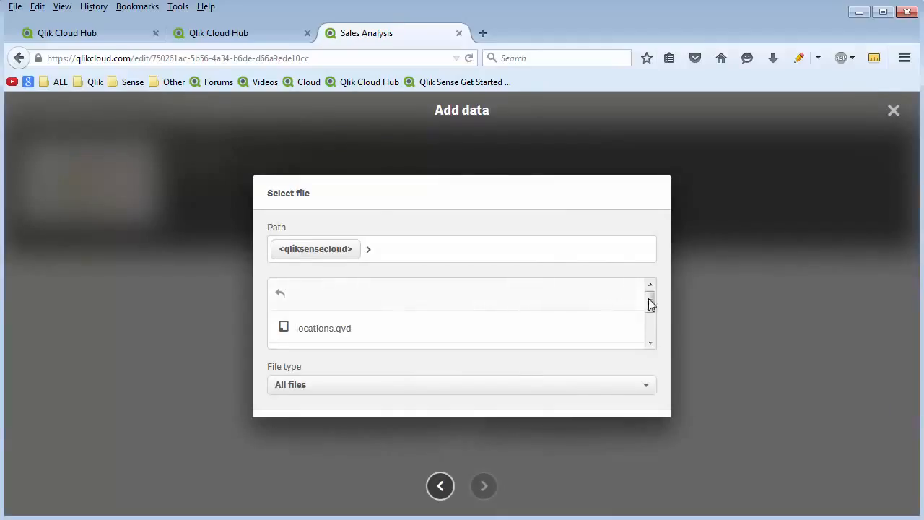
pyautogui.moveTo(650, 301); pyautogui.dragTo(649, 337)
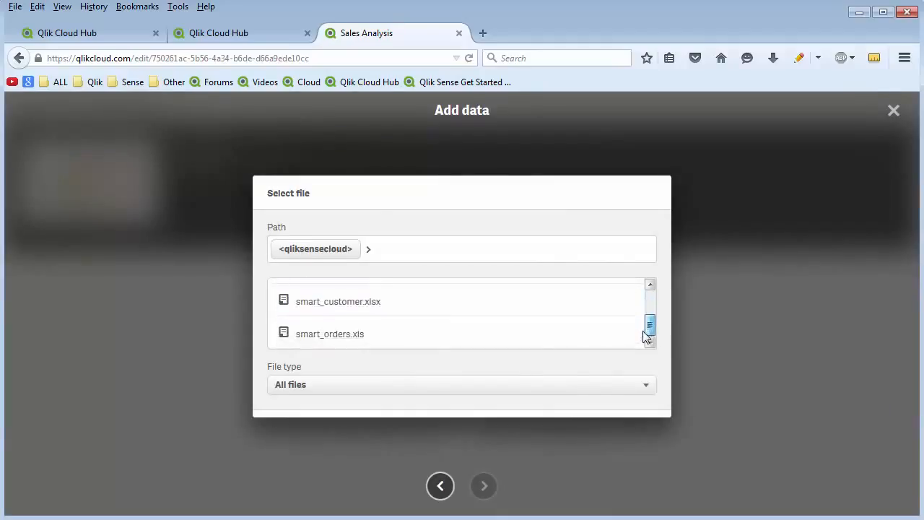
pyautogui.click(382, 335)
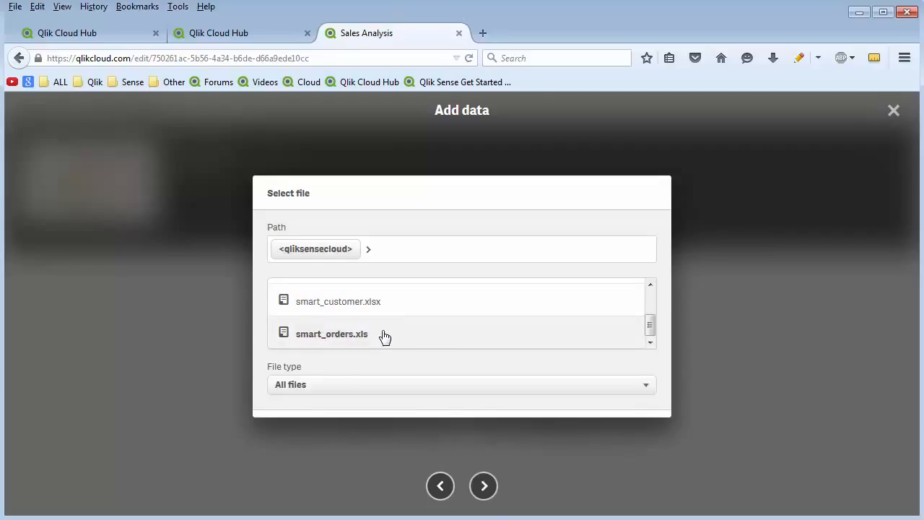
pyautogui.click(489, 493)
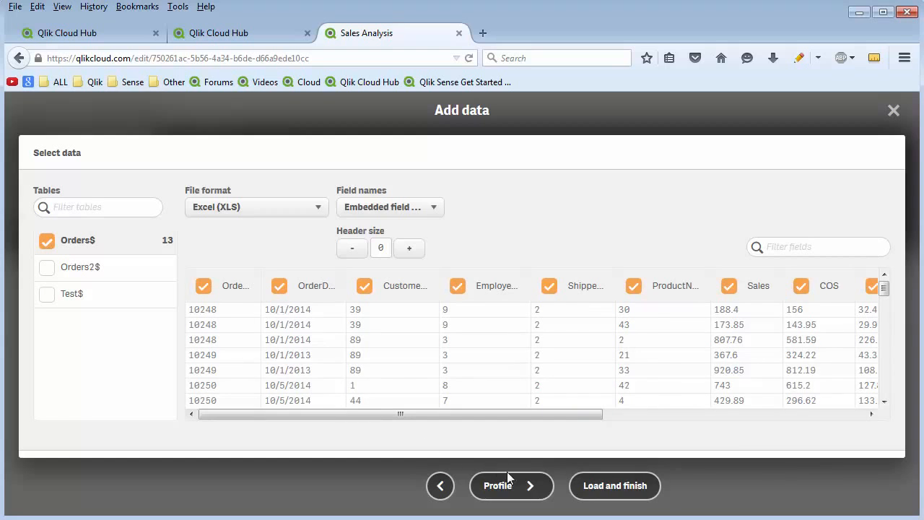
pyautogui.click(610, 495)
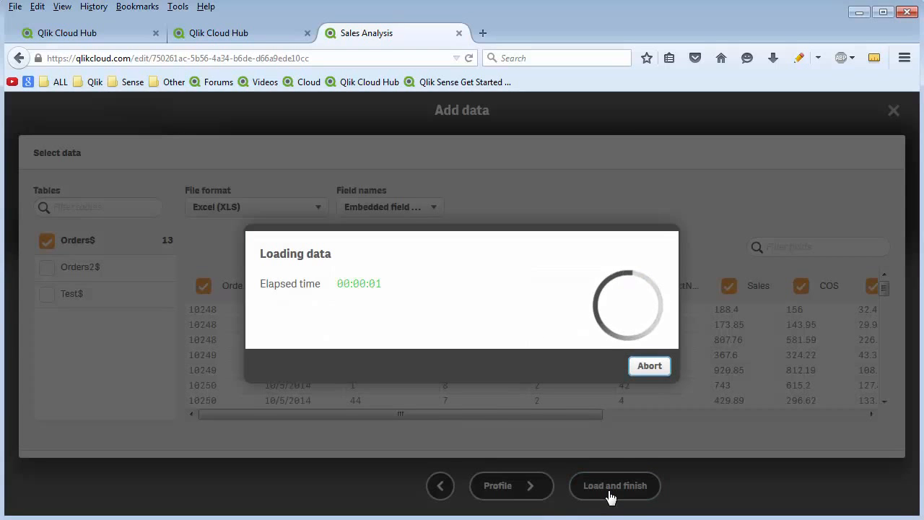
pyautogui.click(568, 380)
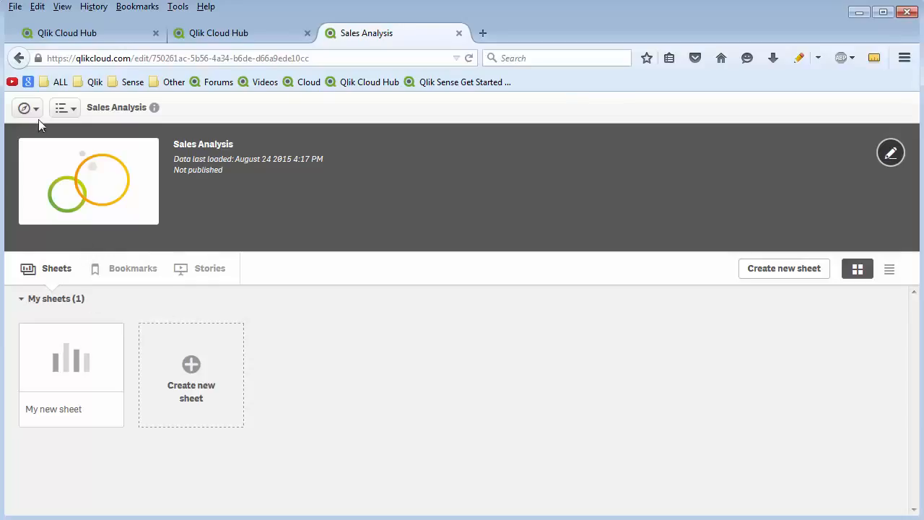
# Open the data manager in a new tab and choose smart_customer.xlsx from the qliksensecloud connection as additional data.
pyautogui.click(37, 114)
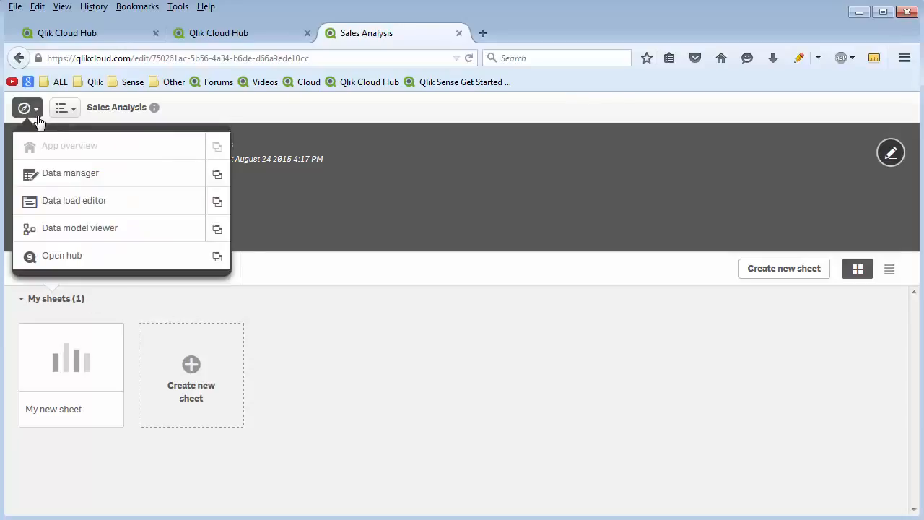
pyautogui.click(216, 175)
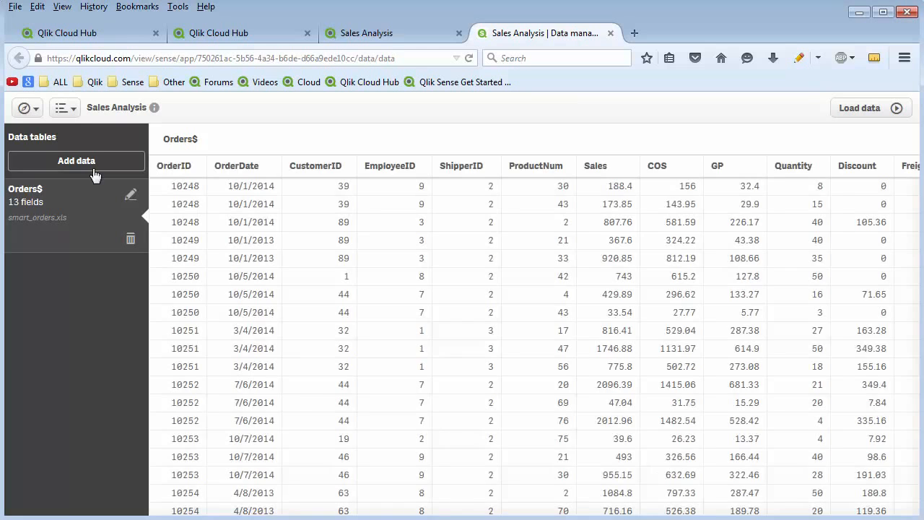
pyautogui.click(94, 173)
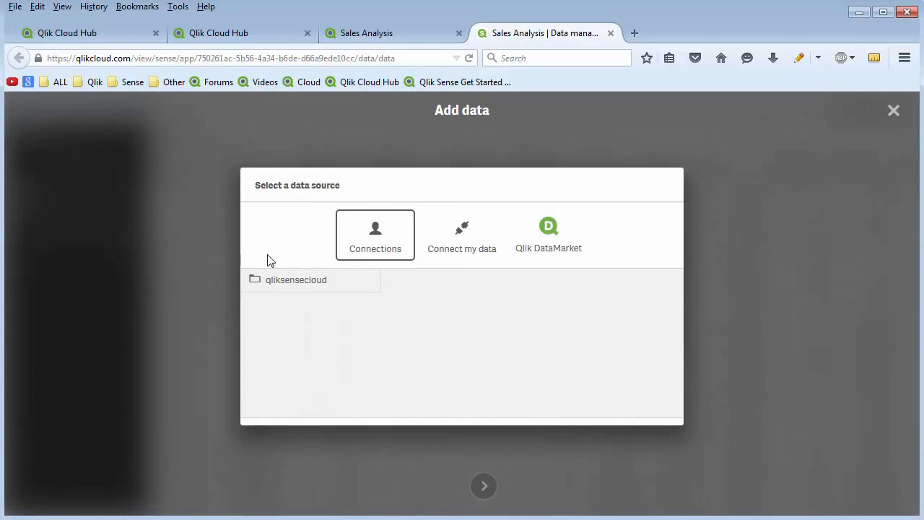
pyautogui.click(296, 283)
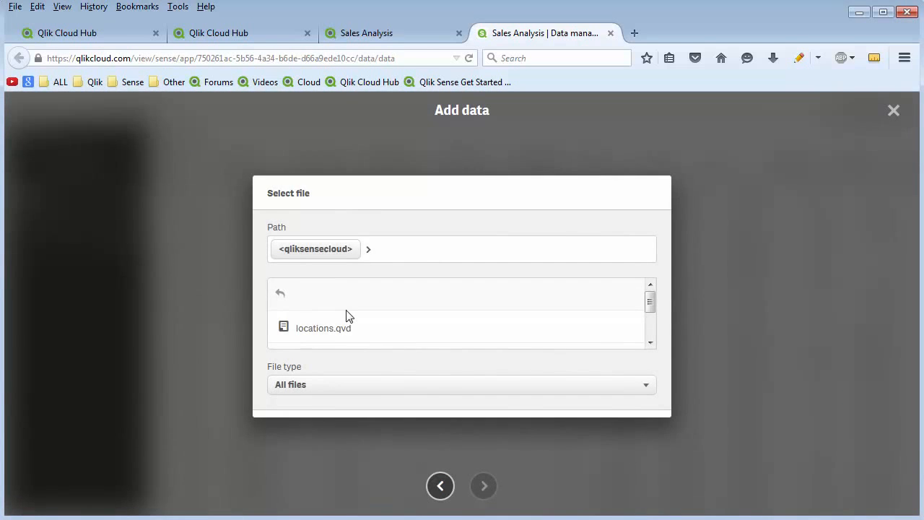
pyautogui.scroll(-1, 382, 320)
pyautogui.scroll(-1, 413, 321)
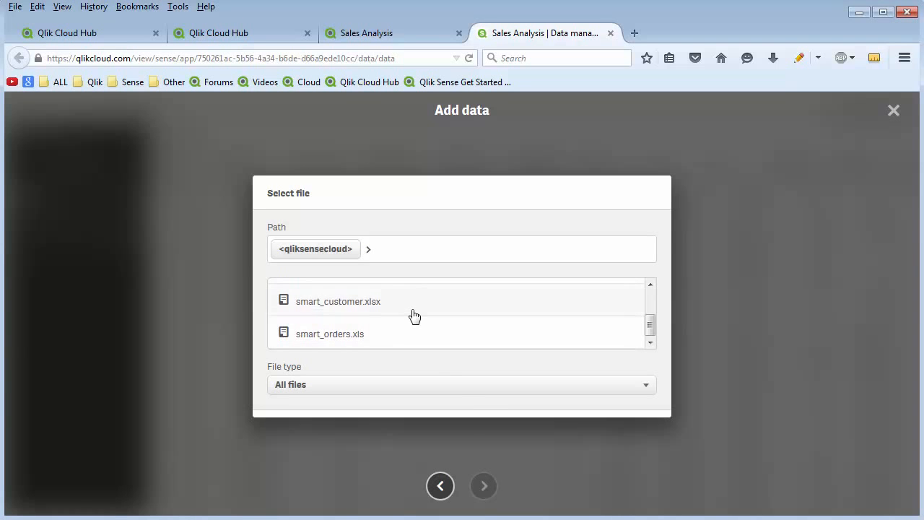
pyautogui.click(413, 310)
pyautogui.click(483, 485)
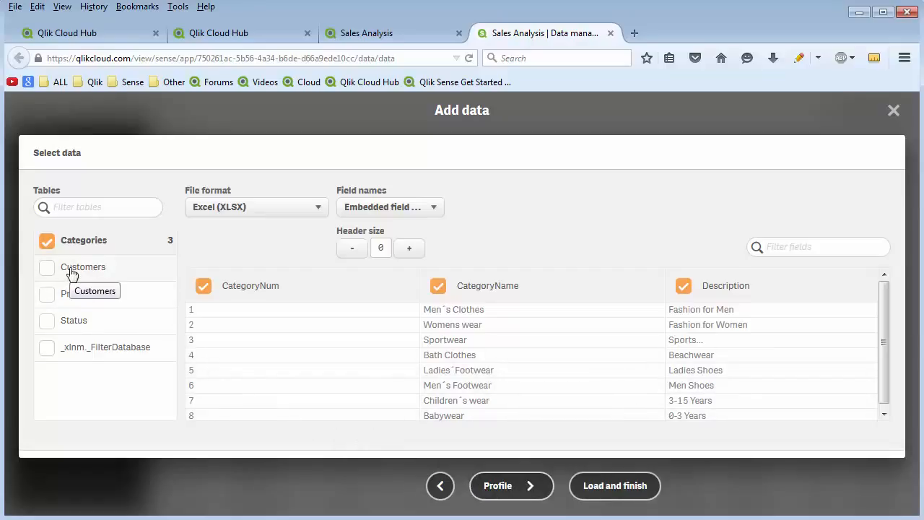
# Include the Customers and Products tables alongside Categories with all their fields, and profile the data for associations.
pyautogui.click(47, 267)
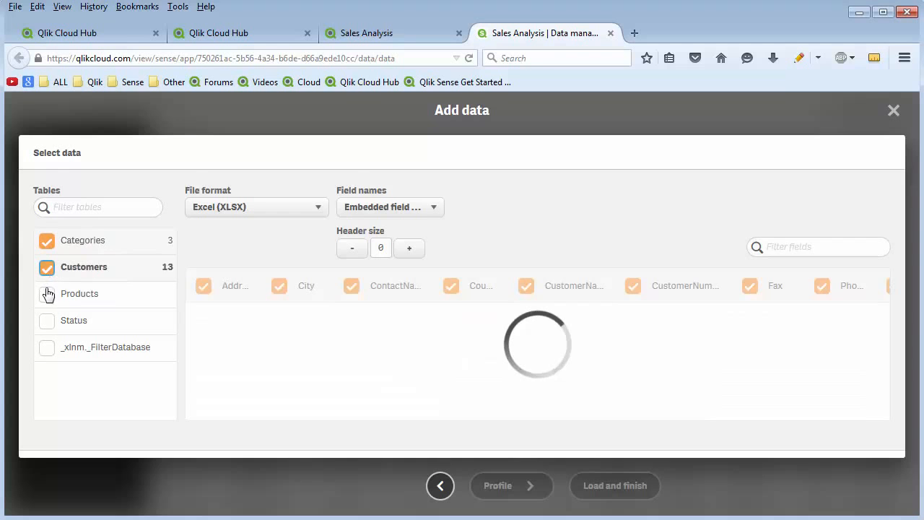
pyautogui.click(47, 294)
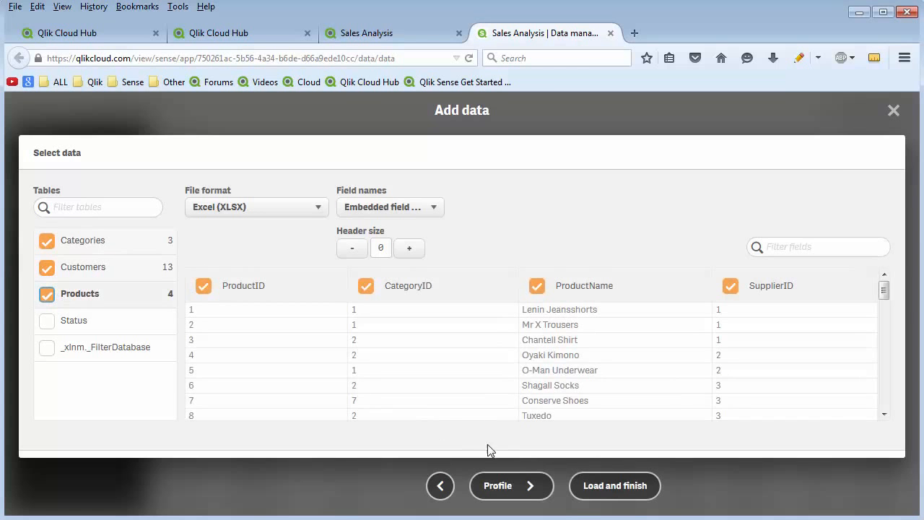
pyautogui.click(508, 486)
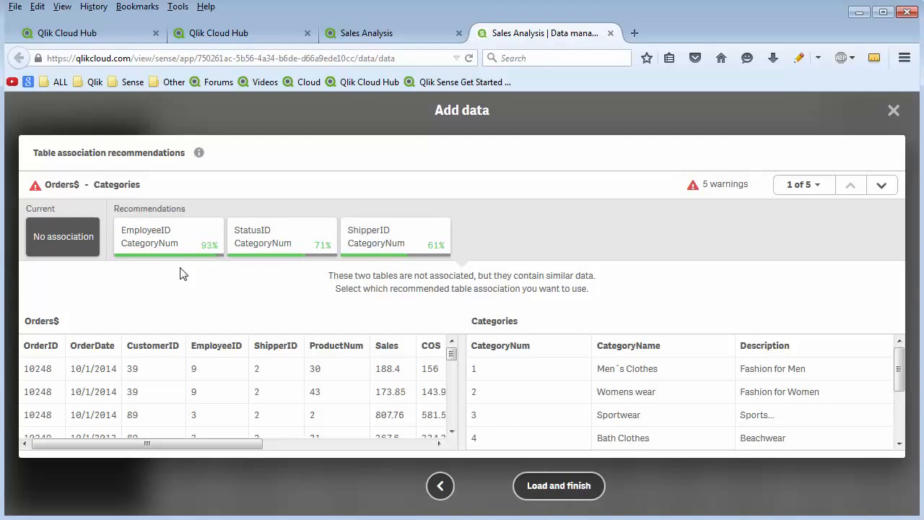
# Skip the Orders$ - Categories recommendation and associate Products with Categories through CategoryID and CategoryNum, renaming both fields to CategoryID.
pyautogui.click(882, 186)
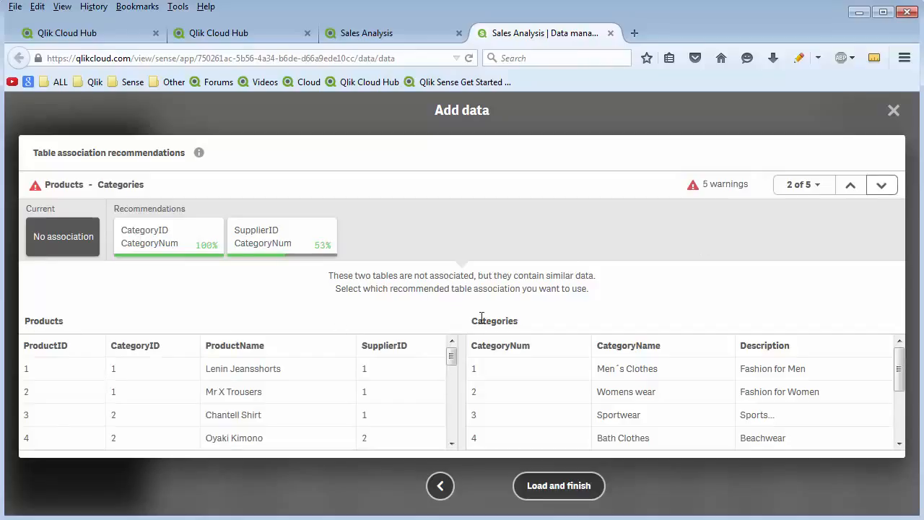
pyautogui.click(181, 248)
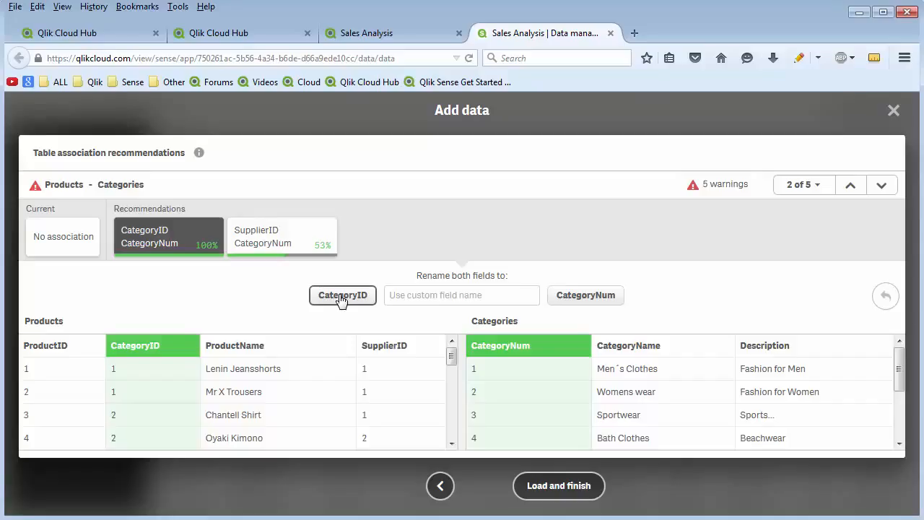
pyautogui.click(341, 296)
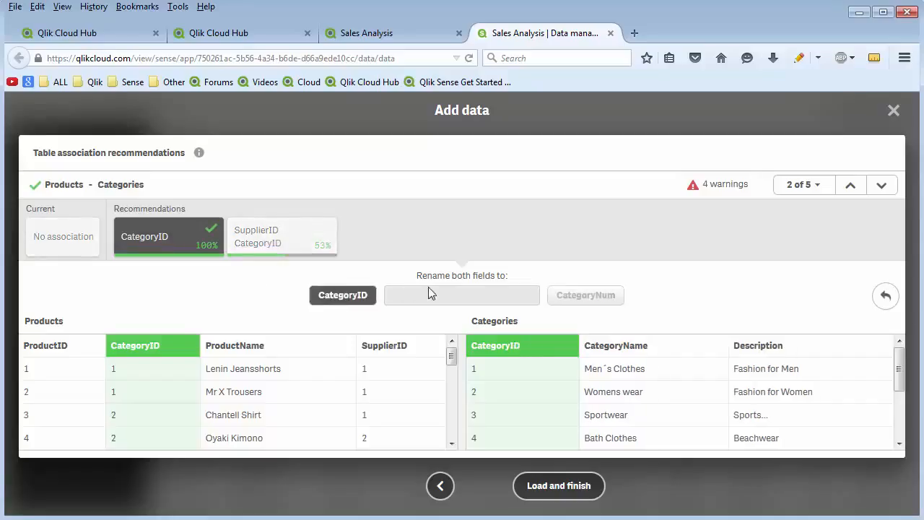
# Associate Orders$ with Customers through CustomerID and CustomerNumber, renaming both fields to CustomerID.
pyautogui.click(881, 184)
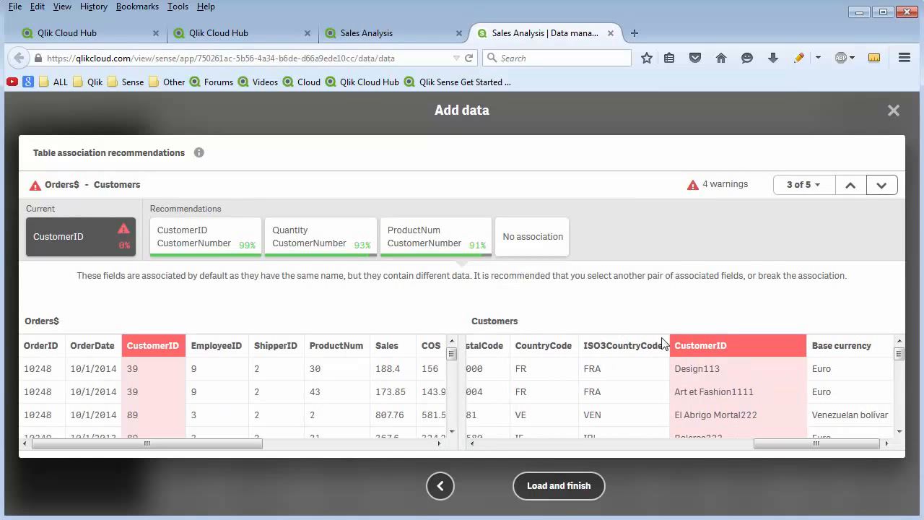
pyautogui.moveTo(900, 353); pyautogui.dragTo(902, 353)
pyautogui.click(210, 234)
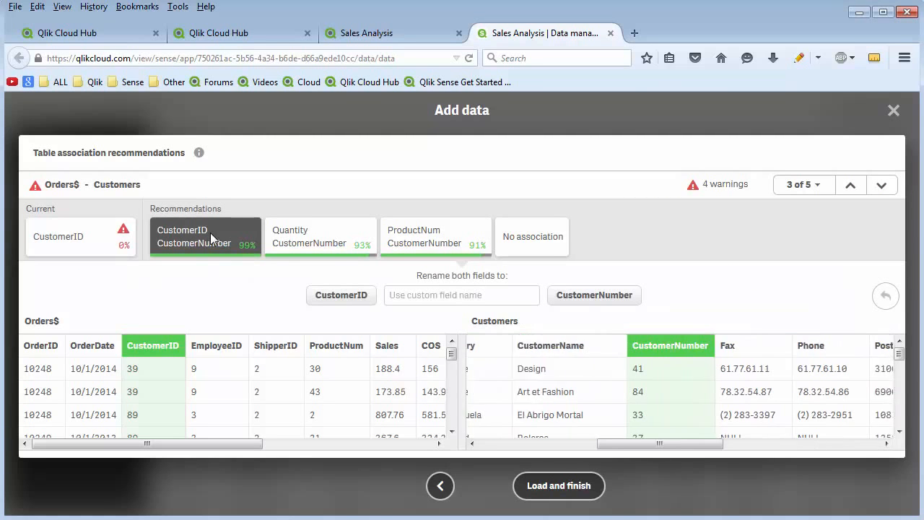
pyautogui.click(351, 300)
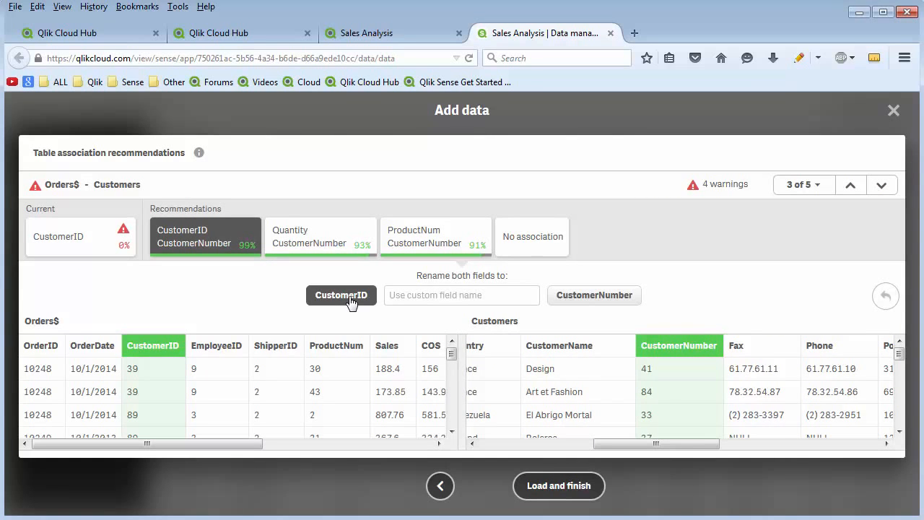
# Skip Products - Customers, associate Orders$ with Products through ProductNum and ProductID under the name ProductID, and load the data.
pyautogui.click(882, 186)
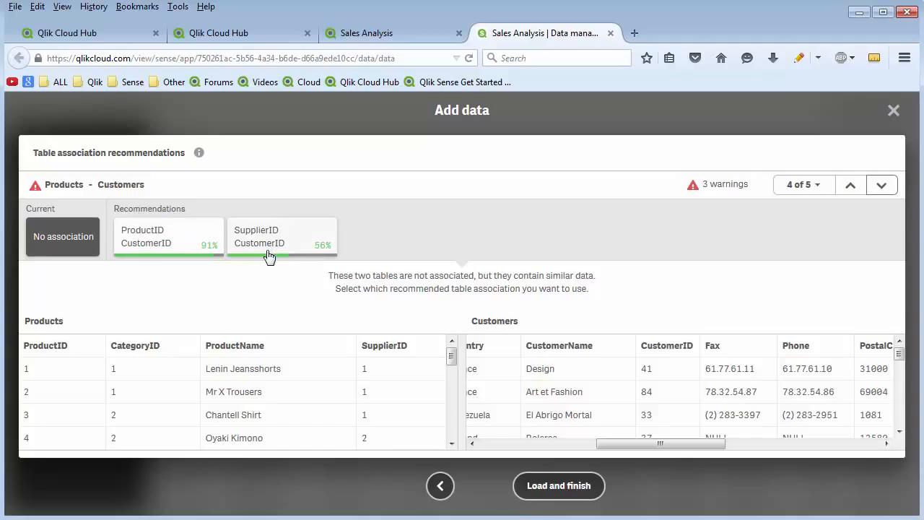
pyautogui.click(881, 187)
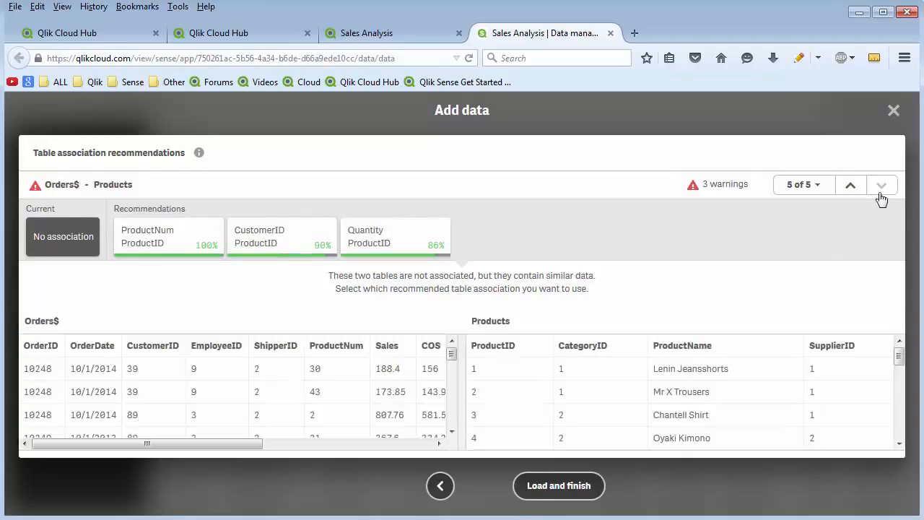
pyautogui.click(159, 249)
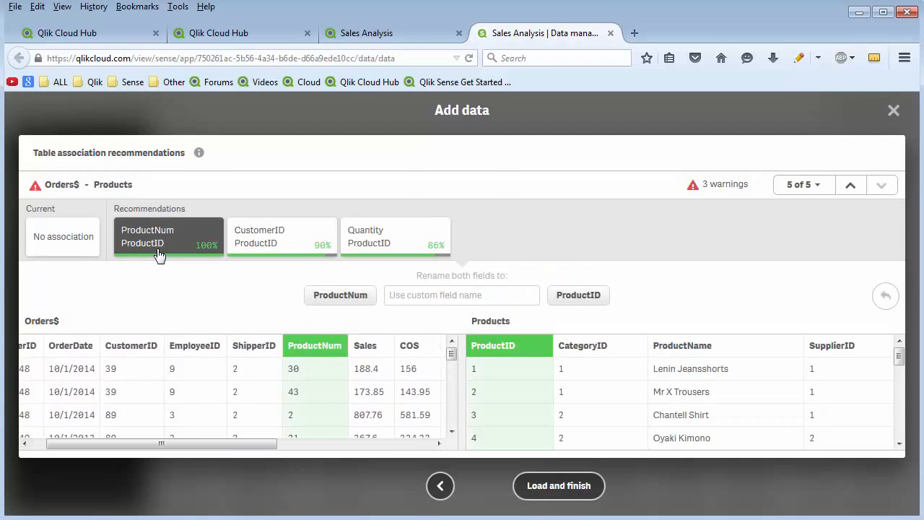
pyautogui.click(587, 299)
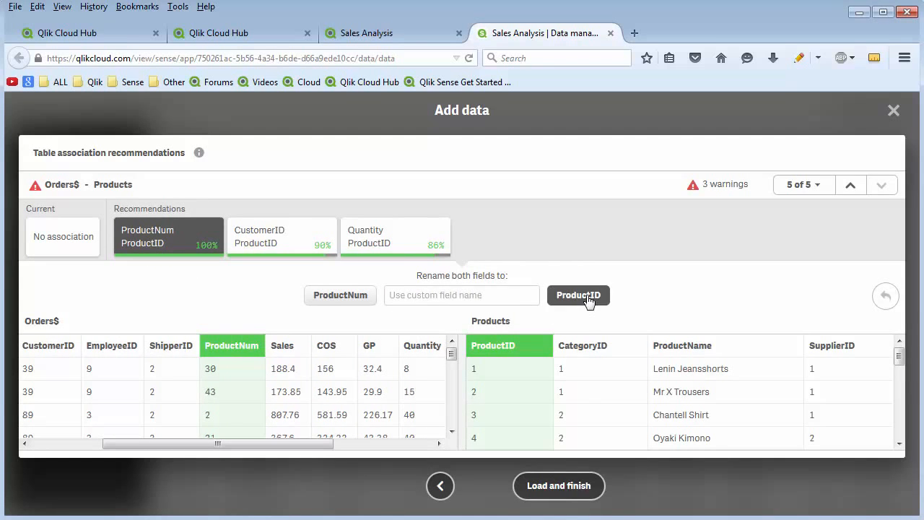
pyautogui.click(568, 494)
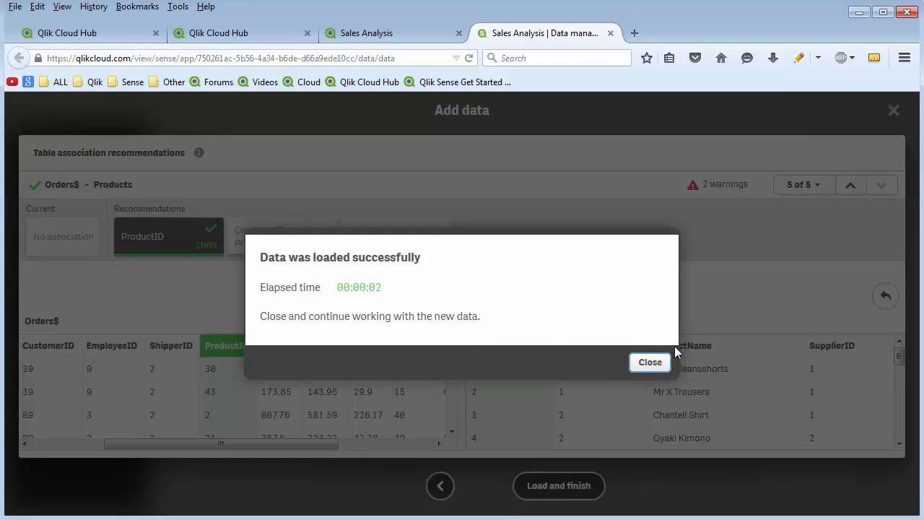
pyautogui.click(658, 365)
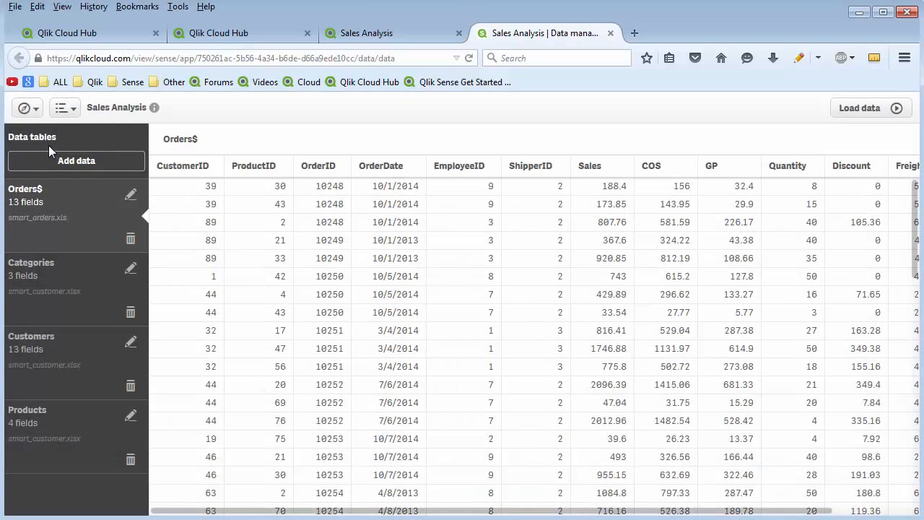
# Open My new sheet from the app overview for editing and place a bar chart of reduced height in the sheet's upper-left area.
pyautogui.click(41, 115)
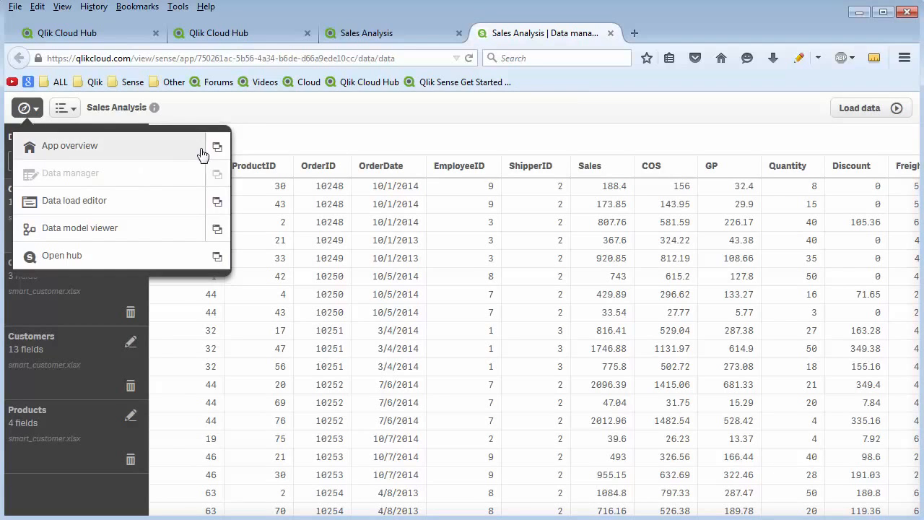
pyautogui.click(158, 152)
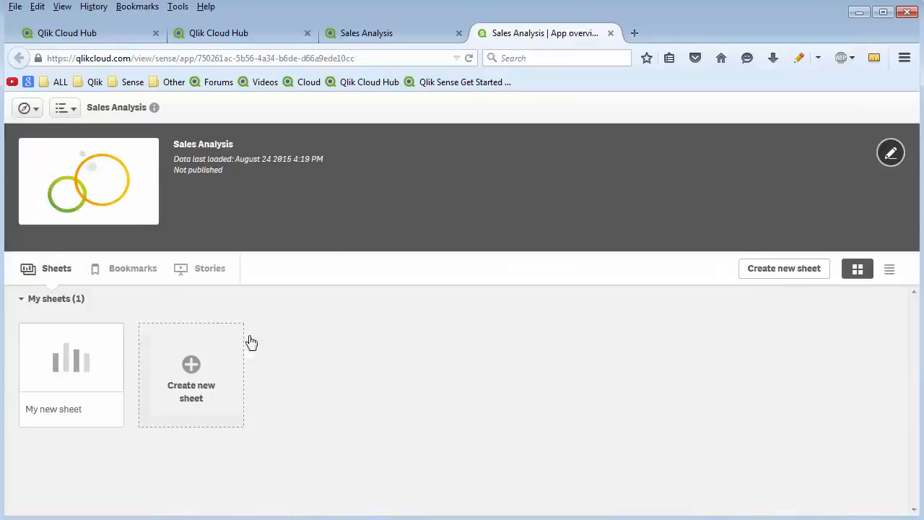
pyautogui.click(91, 379)
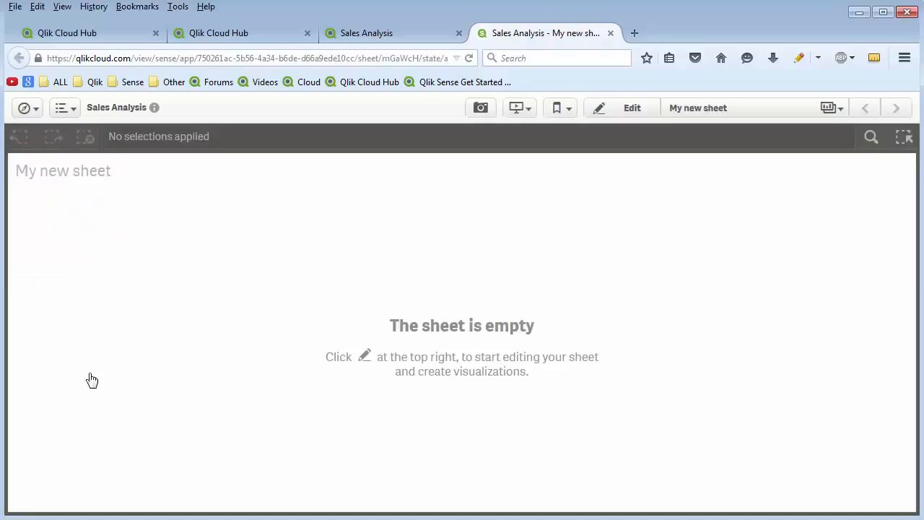
pyautogui.click(625, 112)
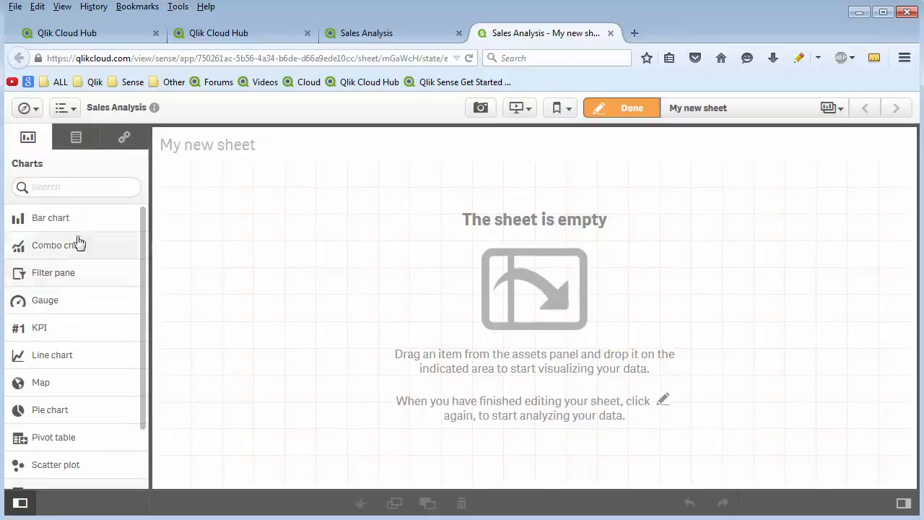
pyautogui.moveTo(71, 220); pyautogui.dragTo(306, 253)
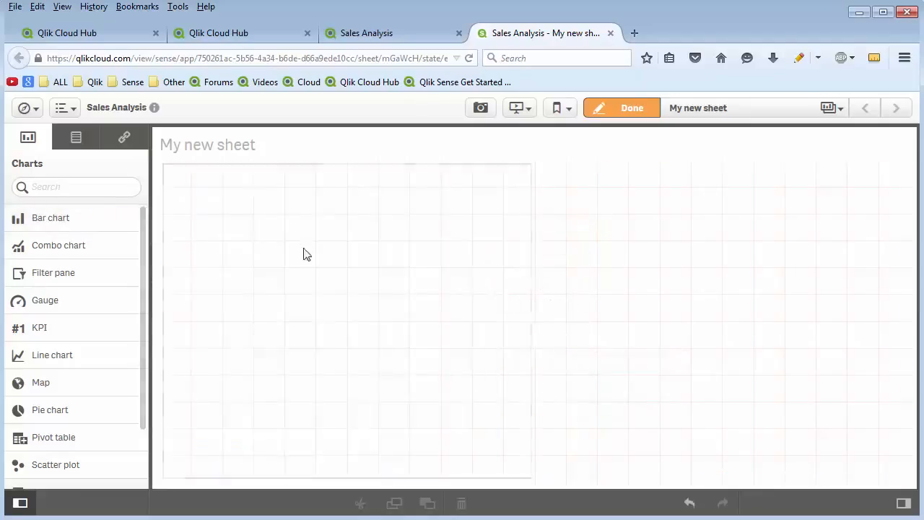
pyautogui.moveTo(306, 483); pyautogui.dragTo(305, 385)
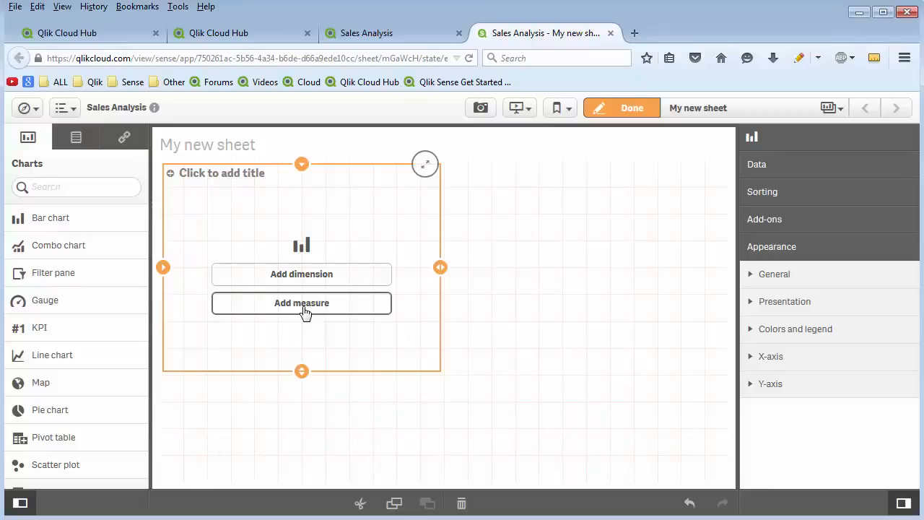
# Give the bar chart the measure Sum(Sales) and the dimension CategoryName.
pyautogui.click(303, 303)
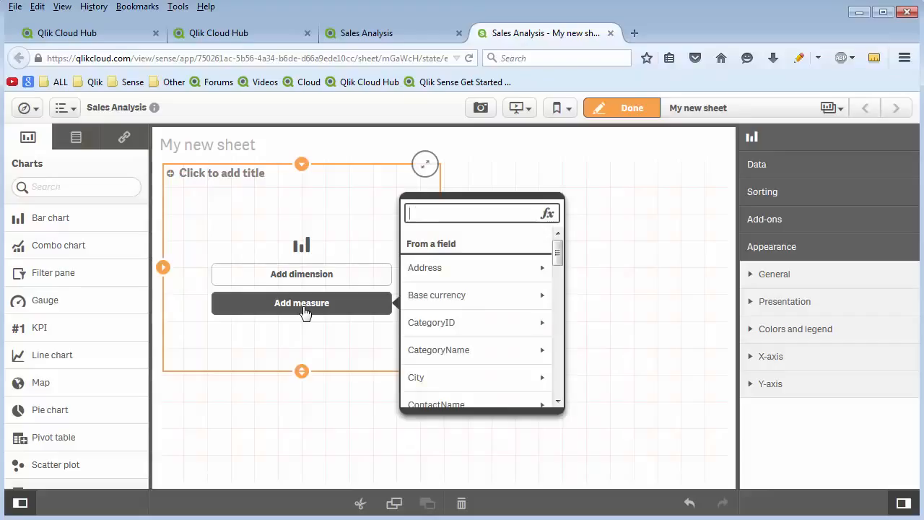
pyautogui.write('Sal')
pyautogui.click(415, 267)
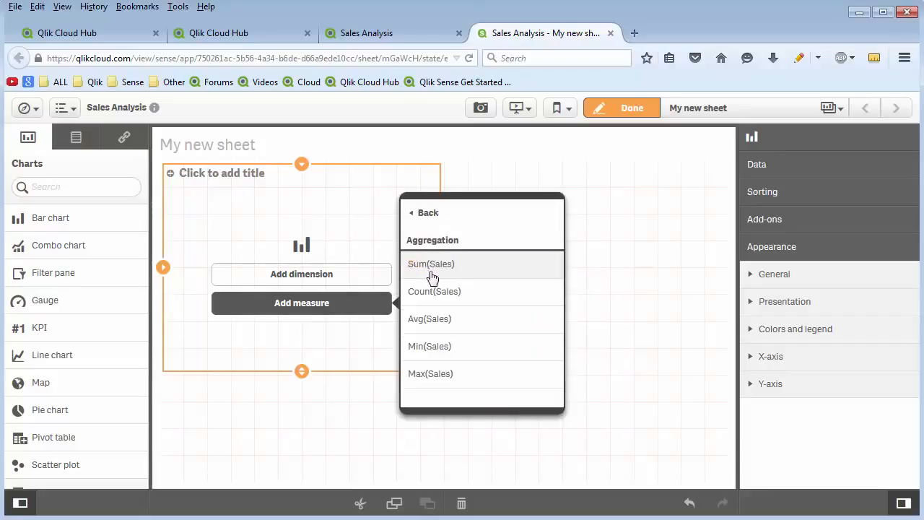
pyautogui.click(439, 277)
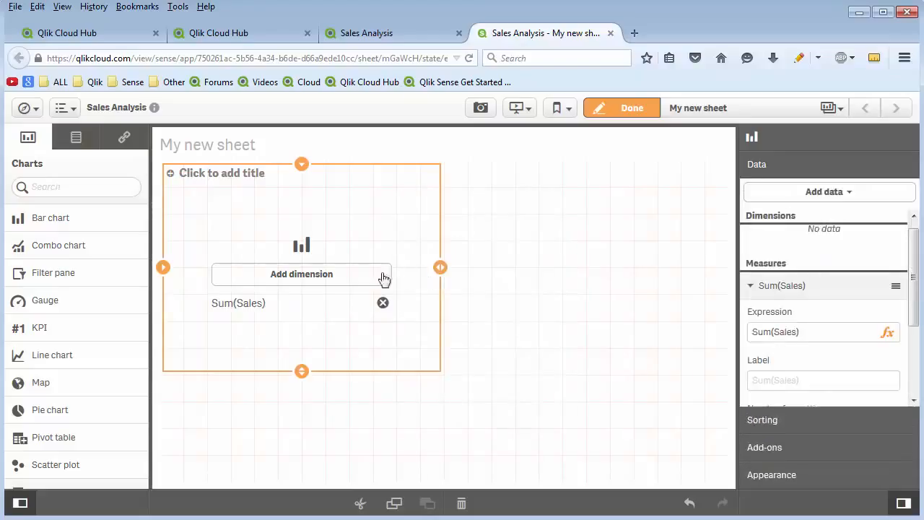
pyautogui.click(355, 277)
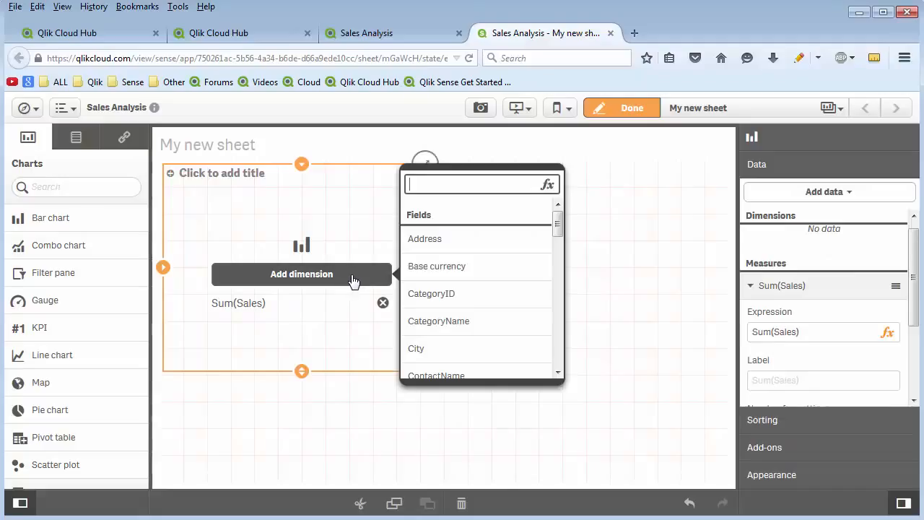
pyautogui.click(471, 322)
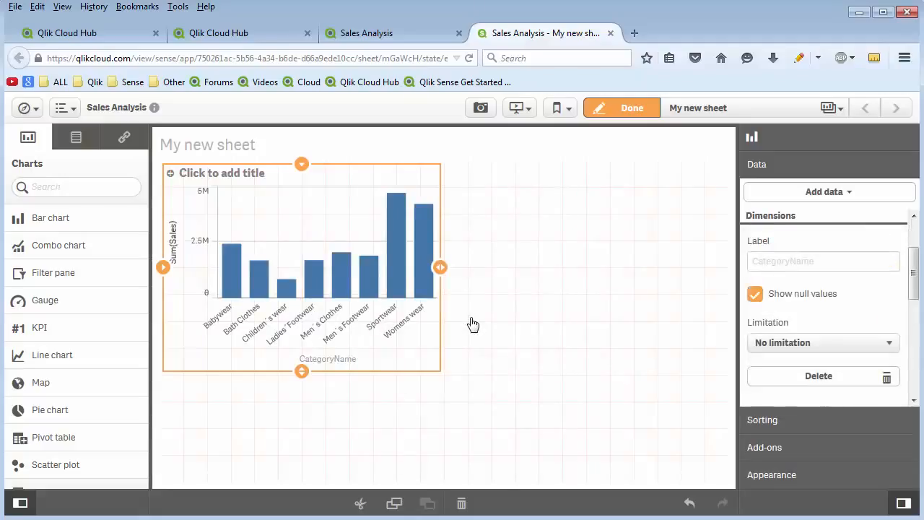
# Title the bar chart Sales by Category.
pyautogui.click(246, 176)
pyautogui.write('Sal')
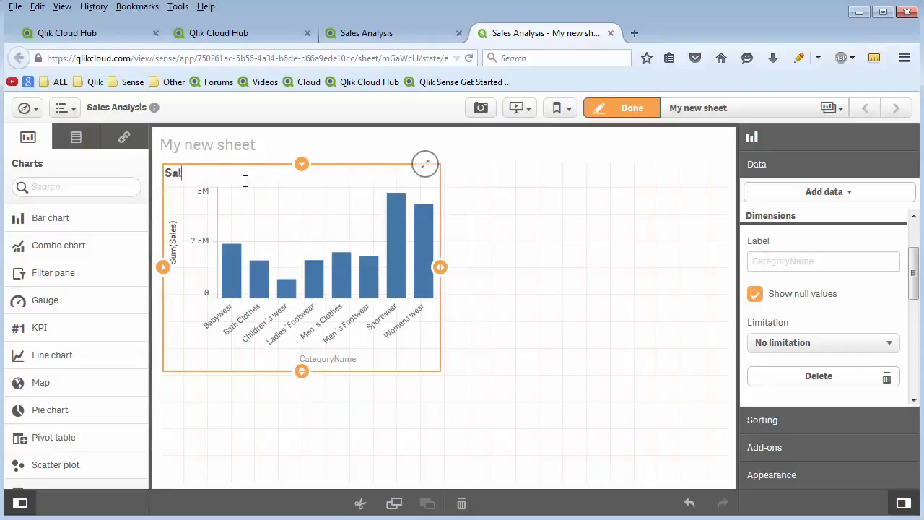
pyautogui.write('es by Category')
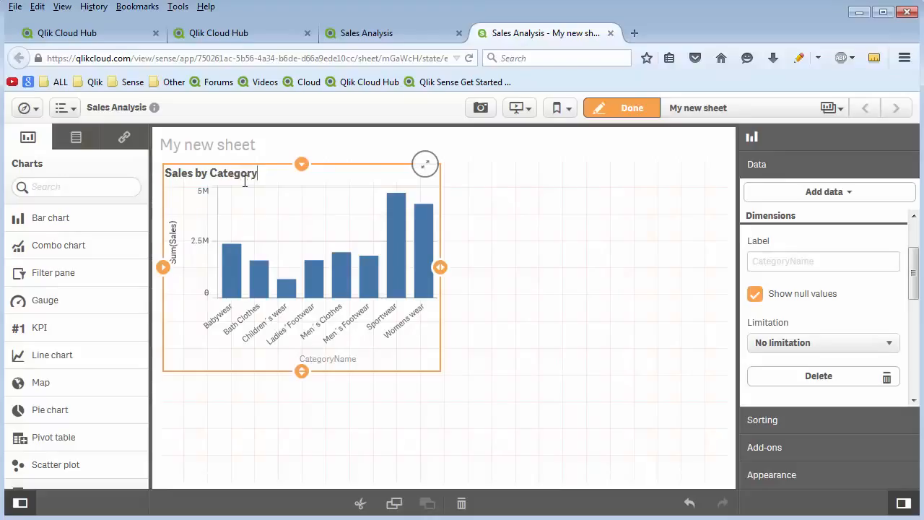
# Label the bar chart's CategoryName dimension Category.
pyautogui.click(549, 247)
pyautogui.click(417, 275)
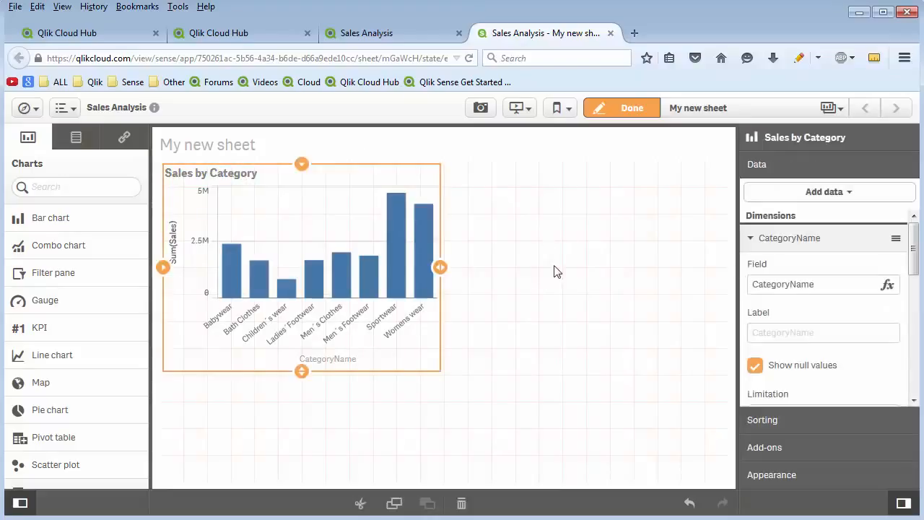
pyautogui.click(791, 332)
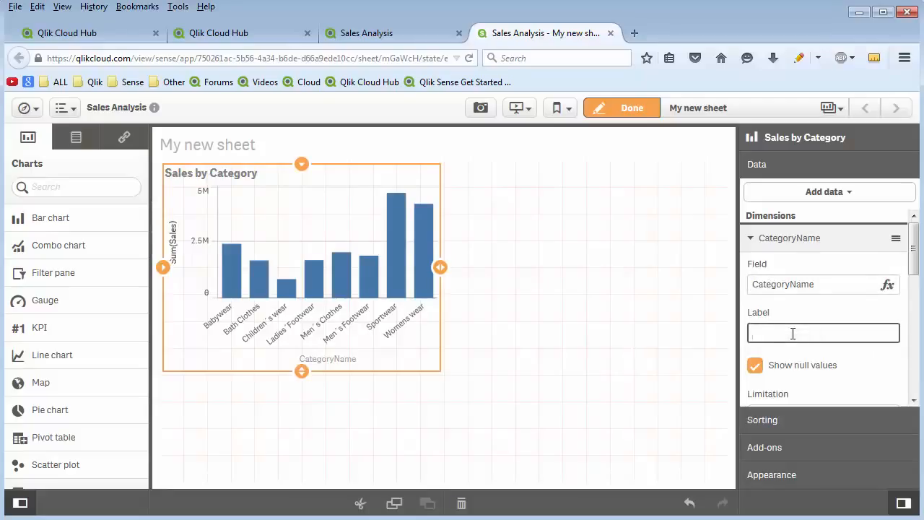
pyautogui.write('Category')
# Try to move Sum(Sales) above Category in the bar chart's sort order, and label the measure Sales.
pyautogui.click(794, 421)
pyautogui.moveTo(811, 253); pyautogui.dragTo(813, 219)
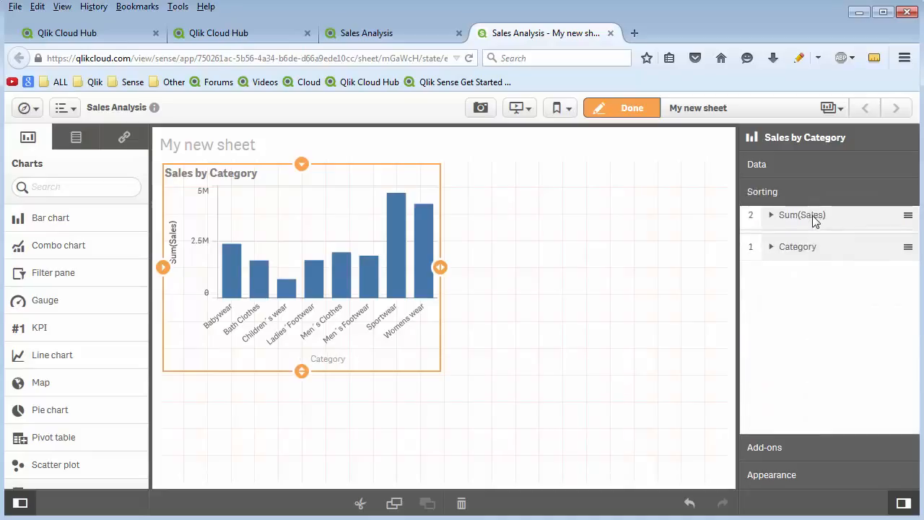
pyautogui.click(802, 166)
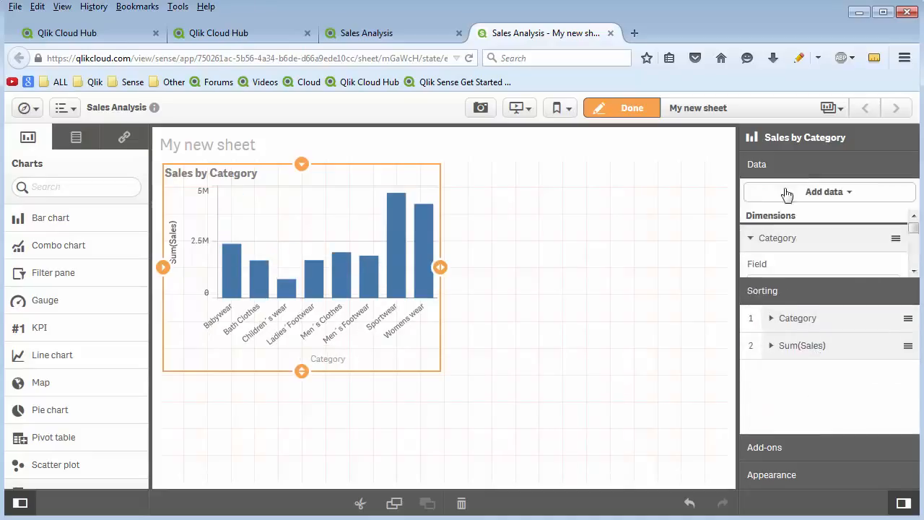
pyautogui.click(772, 238)
pyautogui.click(765, 239)
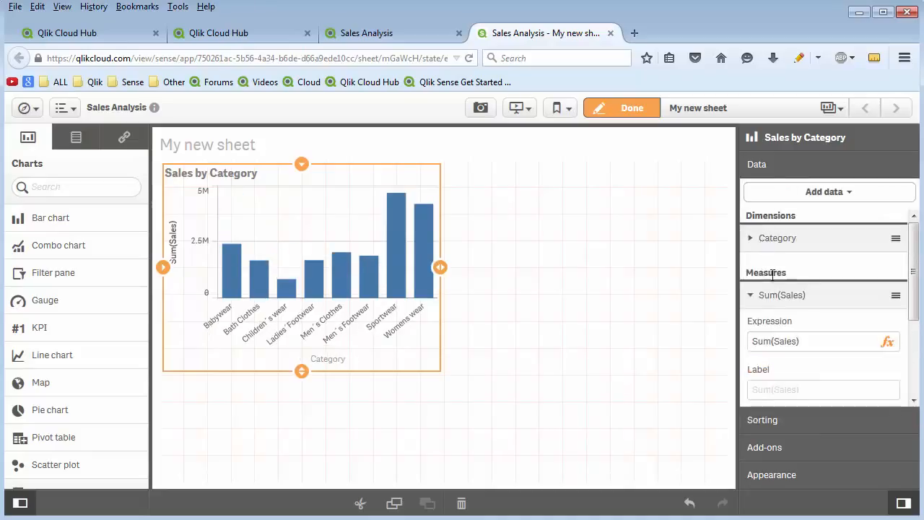
pyautogui.click(787, 384)
pyautogui.write('Sales')
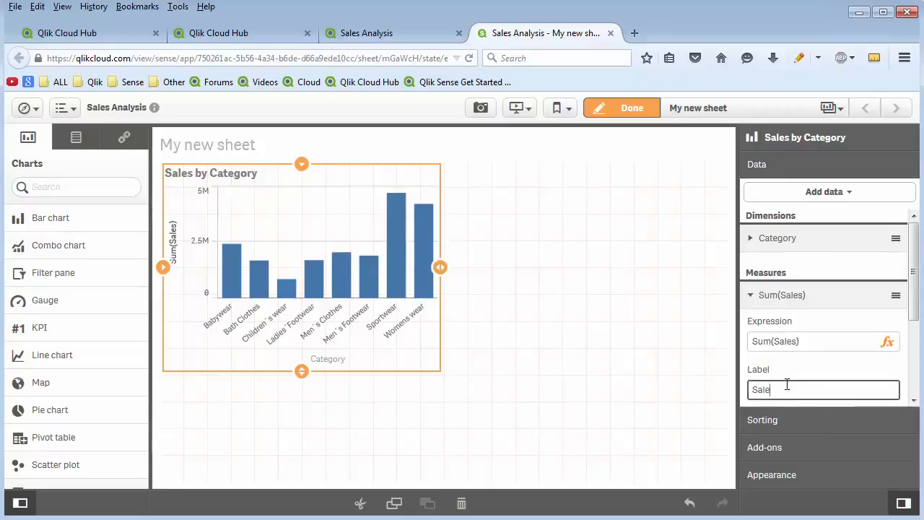
# Add a reference line labelled Target to the Sales by Category chart.
pyautogui.click(774, 449)
pyautogui.click(790, 274)
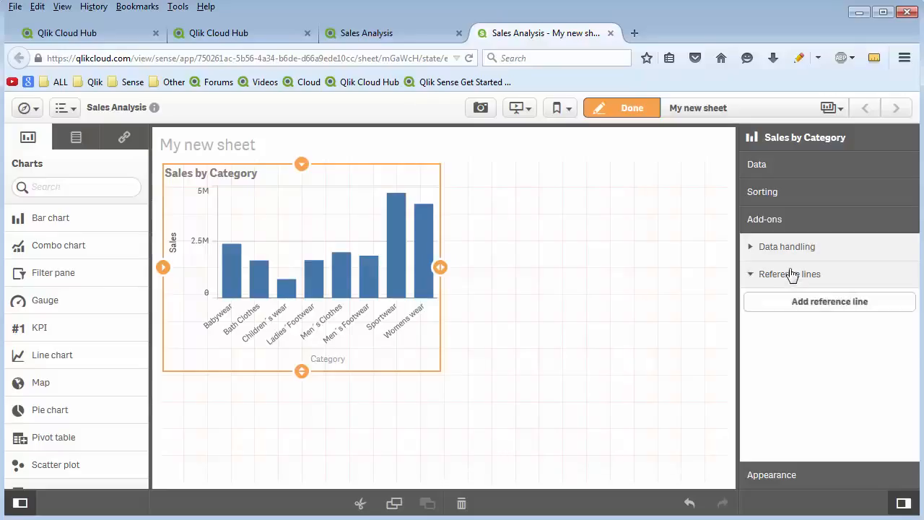
pyautogui.click(828, 303)
pyautogui.click(764, 408)
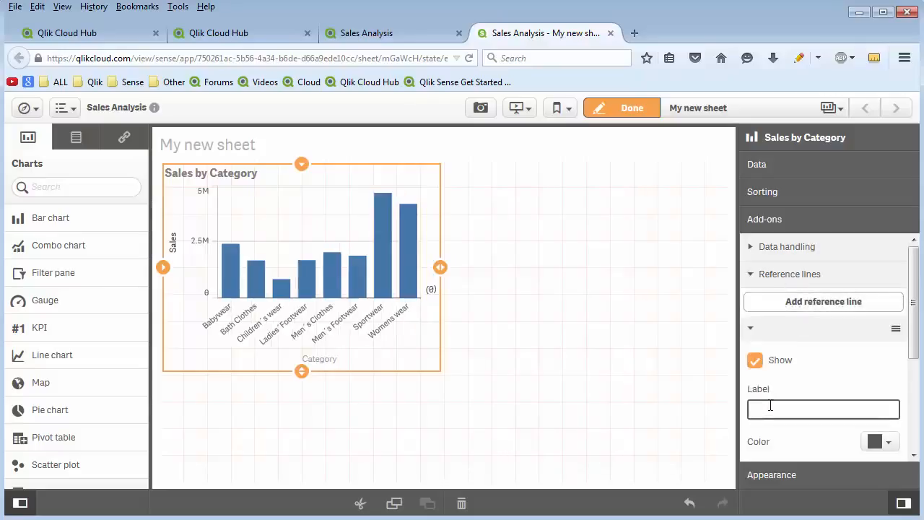
pyautogui.write('Target')
# Colour the Target reference line green and set its expression to 4000000.
pyautogui.click(885, 444)
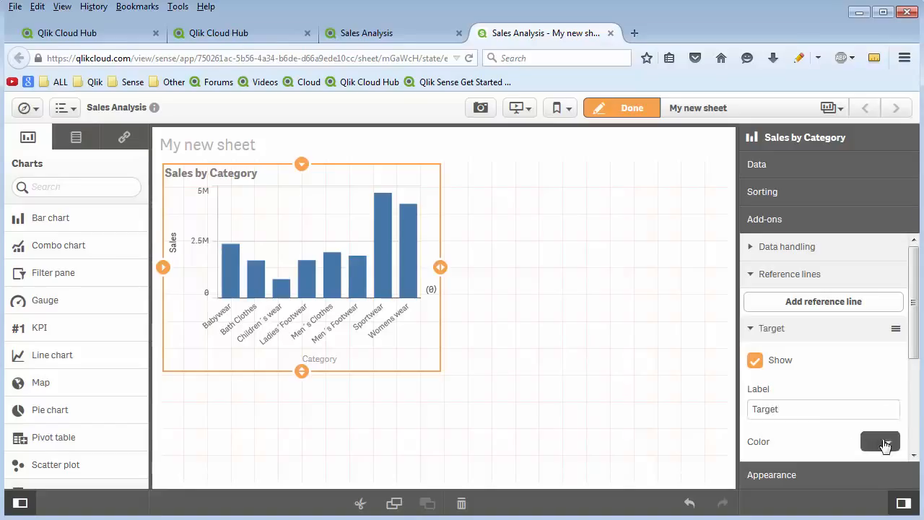
pyautogui.click(854, 395)
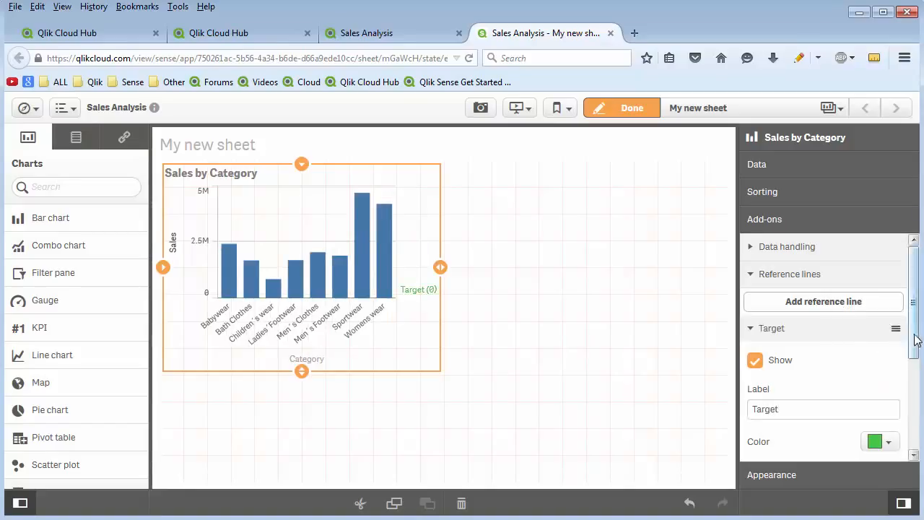
pyautogui.scroll(-3, 917, 339)
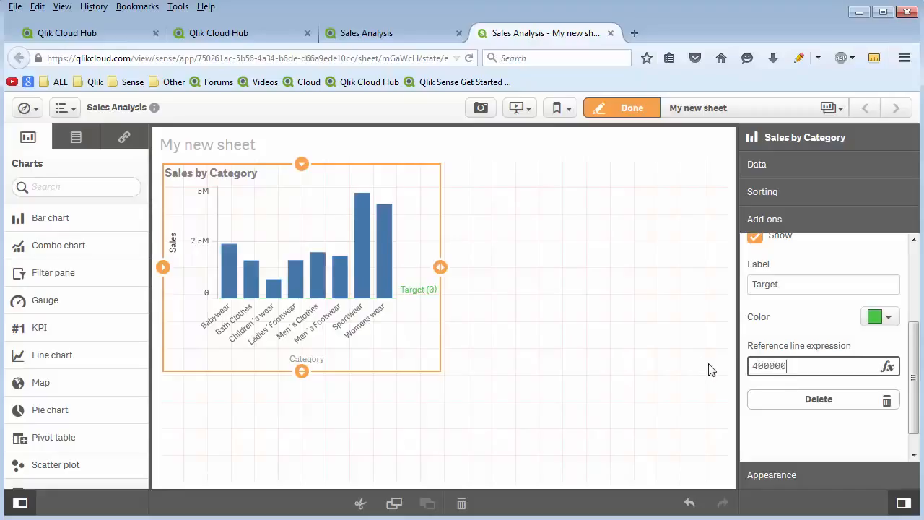
pyautogui.write('0')
pyautogui.press('Return')
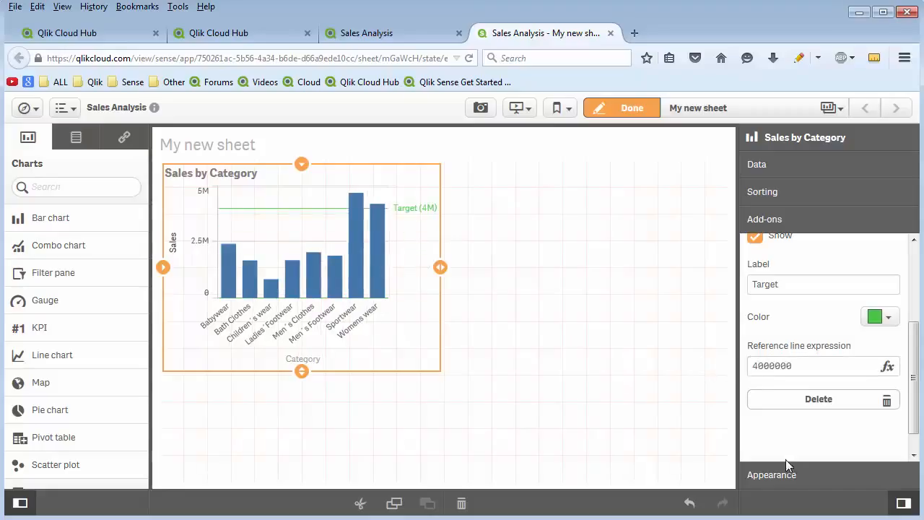
# Change the bar chart's presentation to horizontal.
pyautogui.click(783, 472)
pyautogui.click(792, 278)
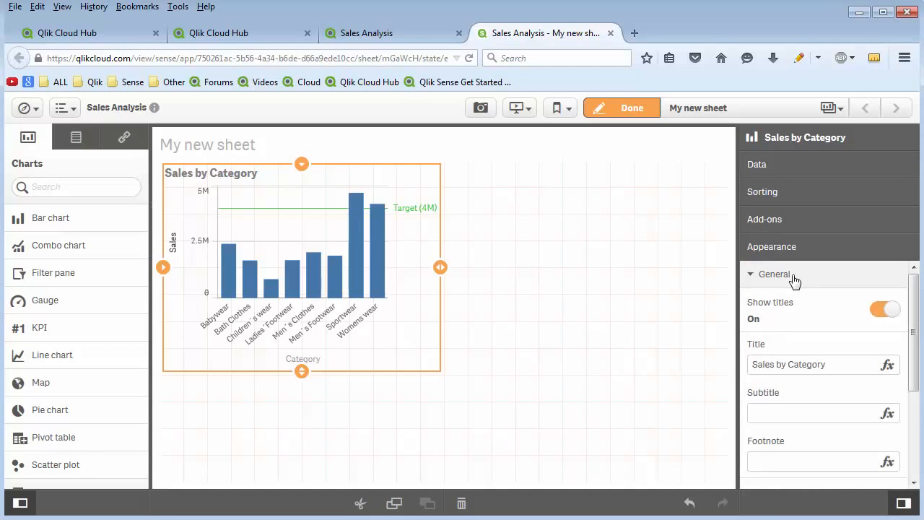
pyautogui.scroll(-5, 793, 340)
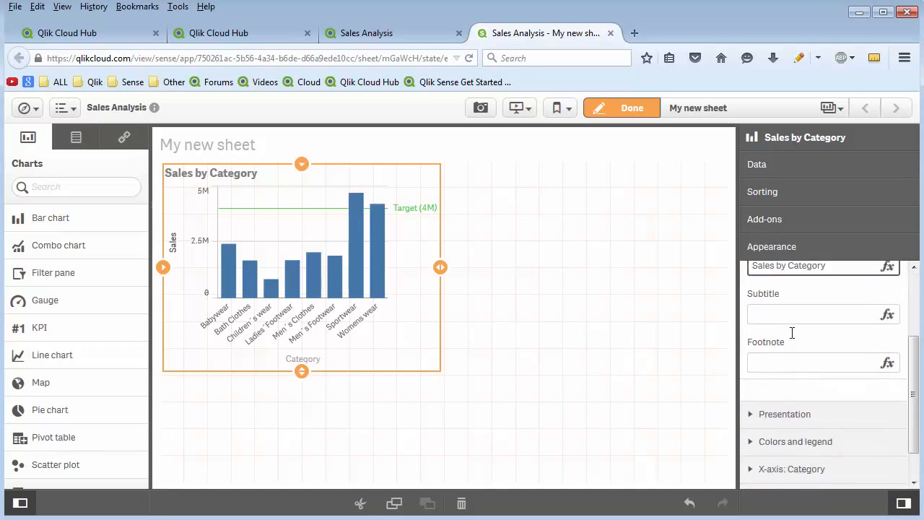
pyautogui.click(794, 378)
pyautogui.click(885, 331)
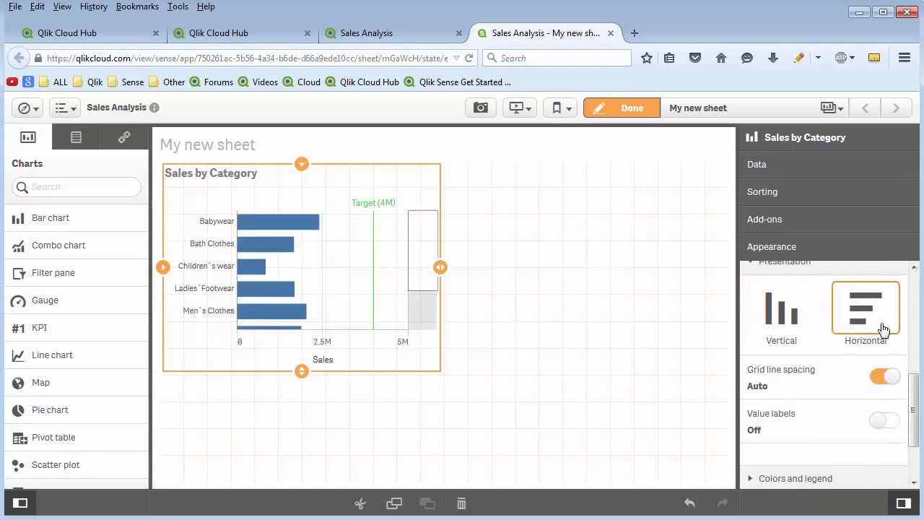
# Switch the bar chart to custom colours and try colouring the bars by dimension and by measure.
pyautogui.scroll(-2, 854, 325)
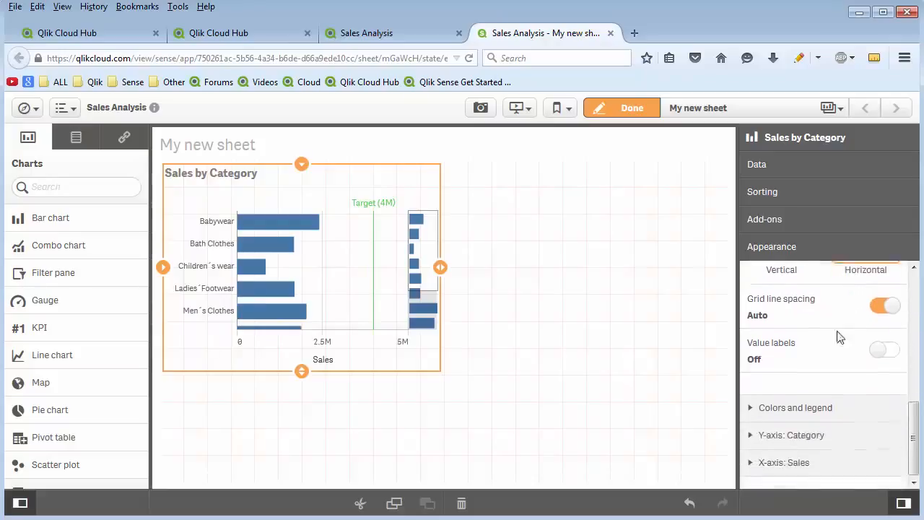
pyautogui.click(804, 407)
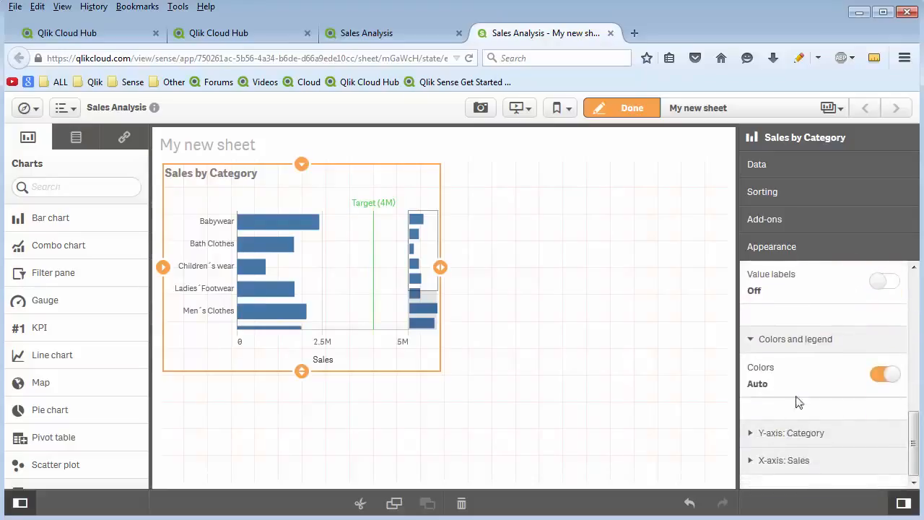
pyautogui.click(888, 373)
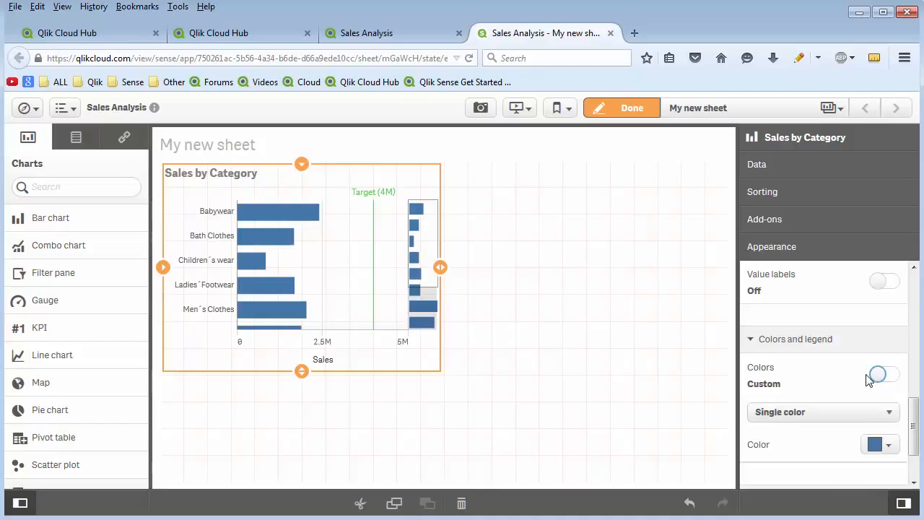
pyautogui.click(823, 347)
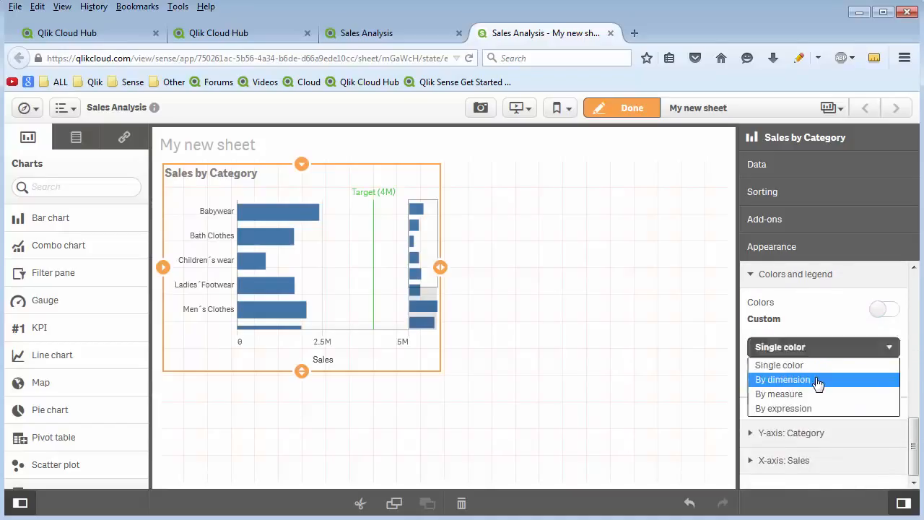
pyautogui.click(818, 381)
pyautogui.click(818, 380)
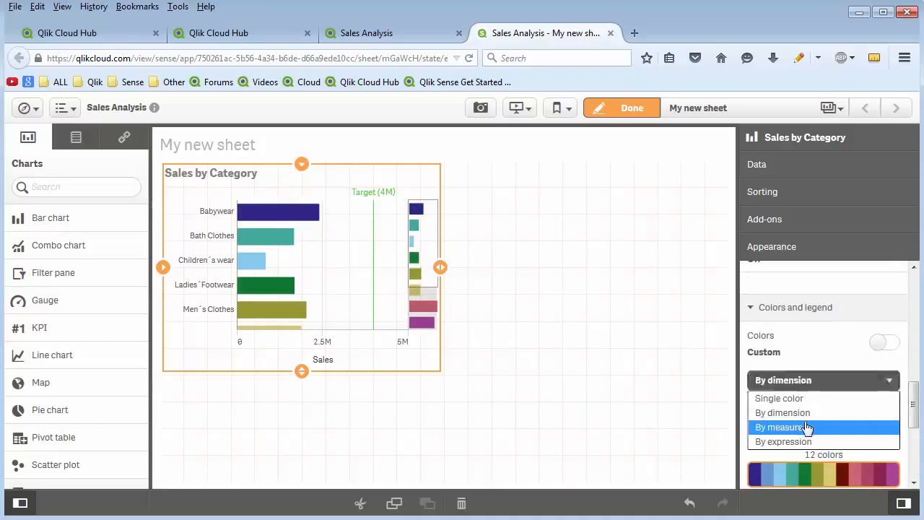
pyautogui.click(806, 426)
pyautogui.scroll(-2, 806, 424)
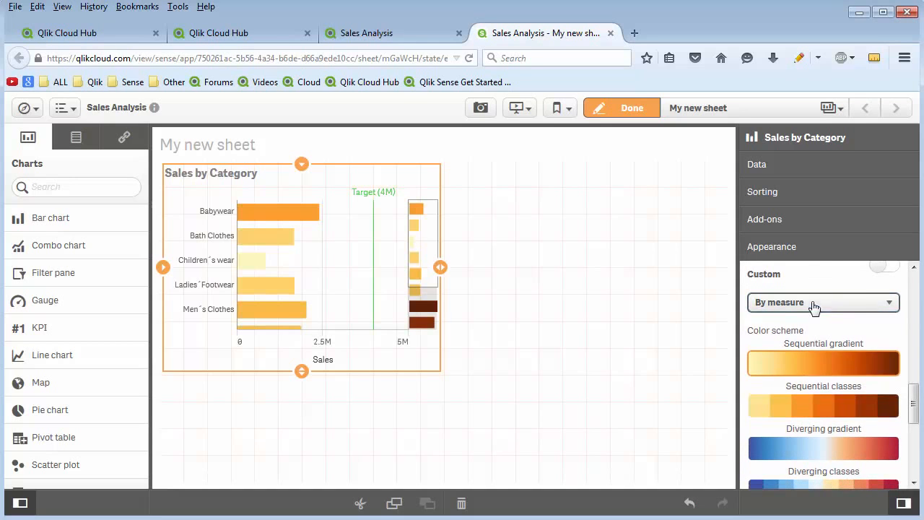
# Colour the bars by expression, using count(ProductID).
pyautogui.click(810, 304)
pyautogui.click(794, 363)
pyautogui.click(765, 348)
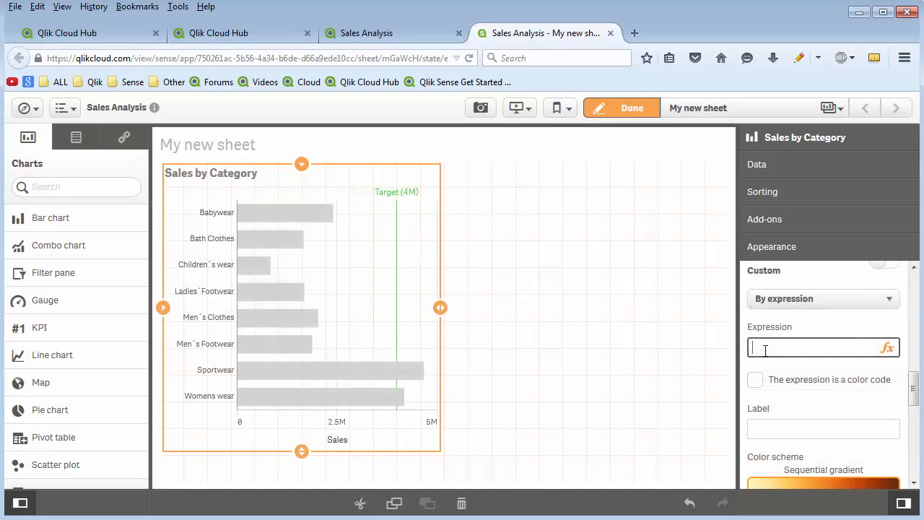
pyautogui.write('count(ProductID')
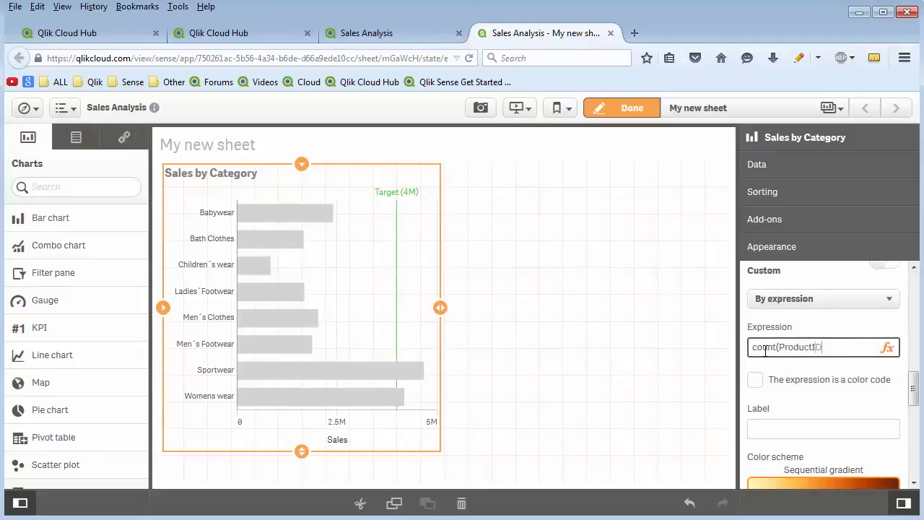
pyautogui.write(')')
pyautogui.press('Return')
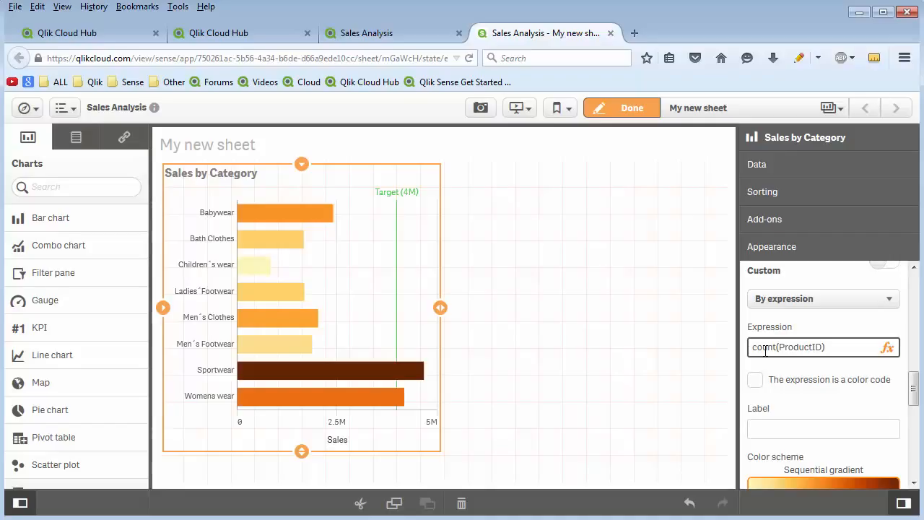
pyautogui.click(812, 326)
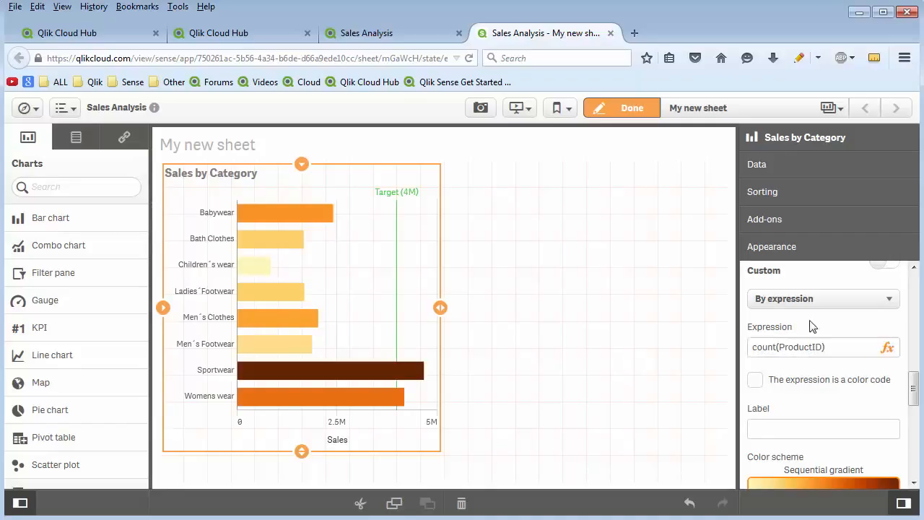
# Compare colouring the bars by measure with colouring them by expression, finishing on By expression.
pyautogui.click(806, 302)
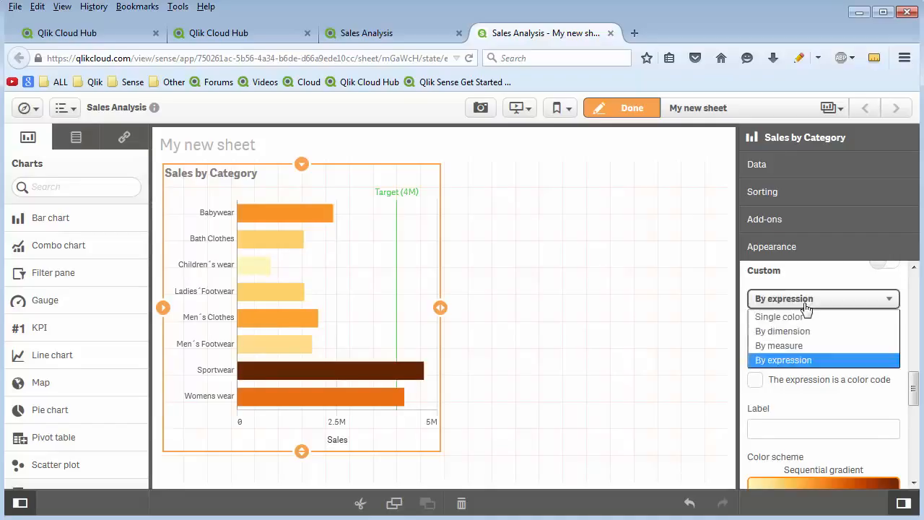
pyautogui.click(807, 344)
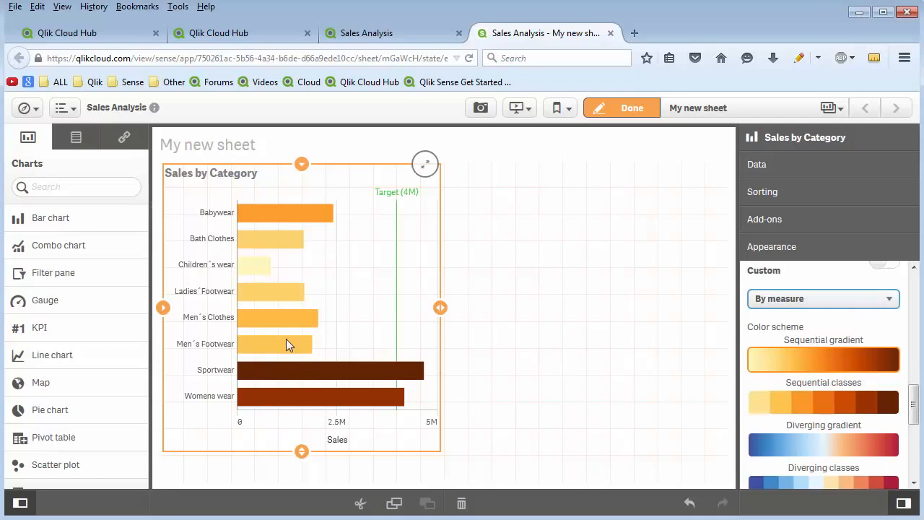
pyautogui.click(783, 299)
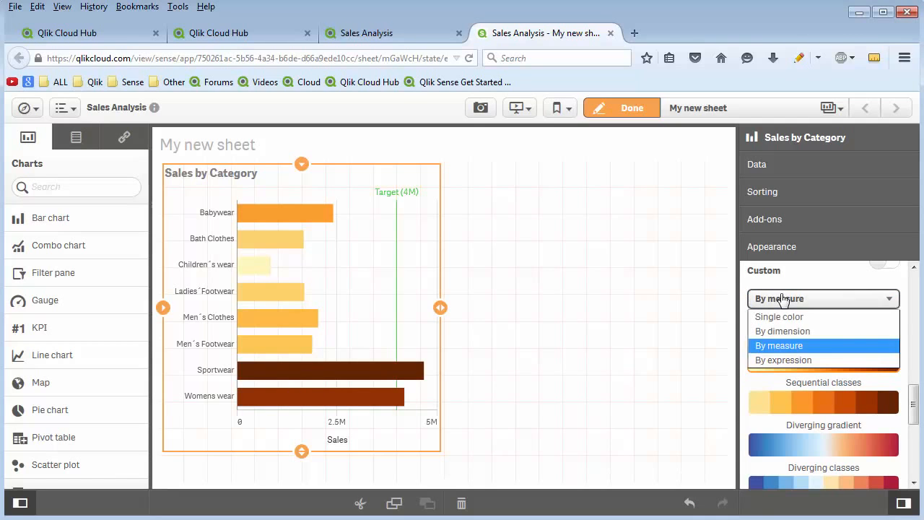
pyautogui.click(781, 358)
pyautogui.click(779, 298)
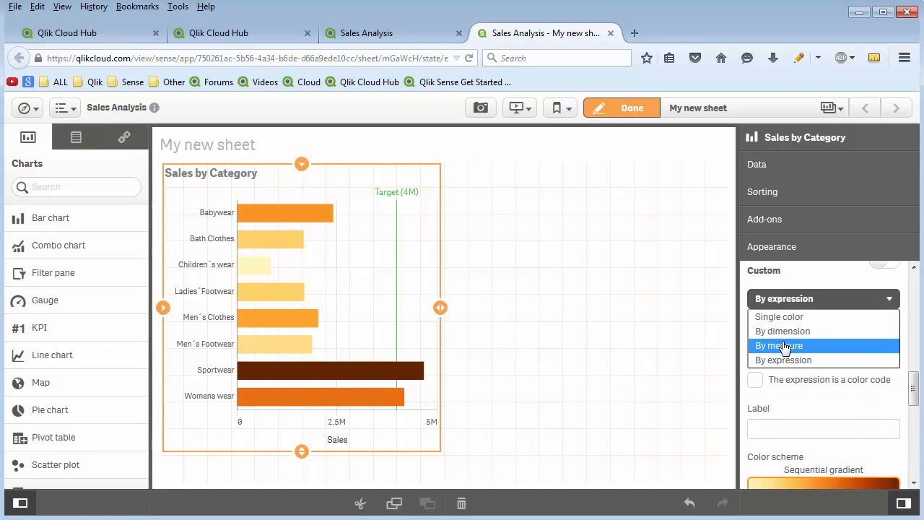
pyautogui.click(783, 345)
pyautogui.click(785, 304)
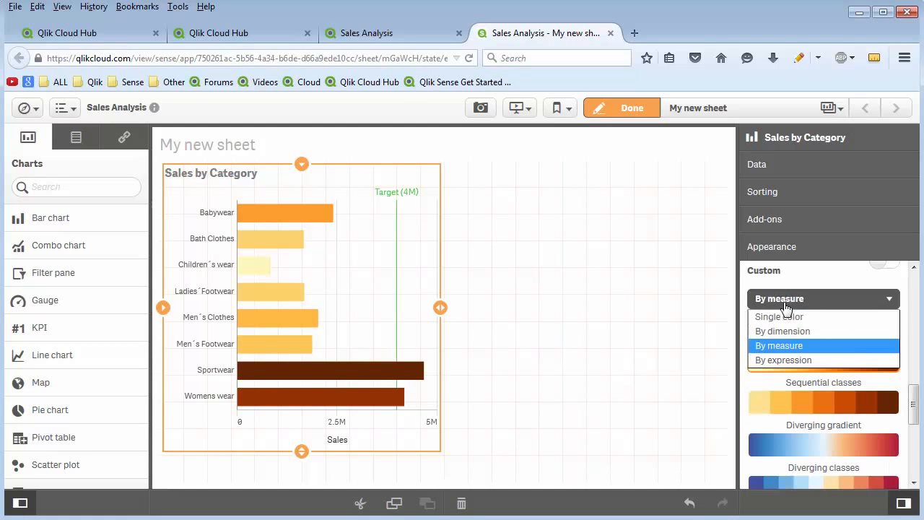
pyautogui.click(783, 359)
# Widen the Sales by Category chart by one grid column.
pyautogui.scroll(-5, 831, 303)
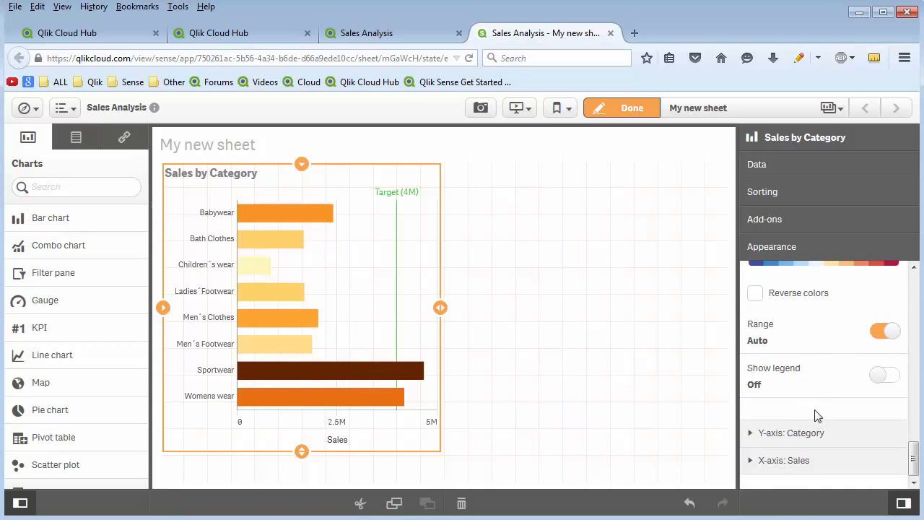
pyautogui.moveTo(439, 307); pyautogui.dragTo(464, 309)
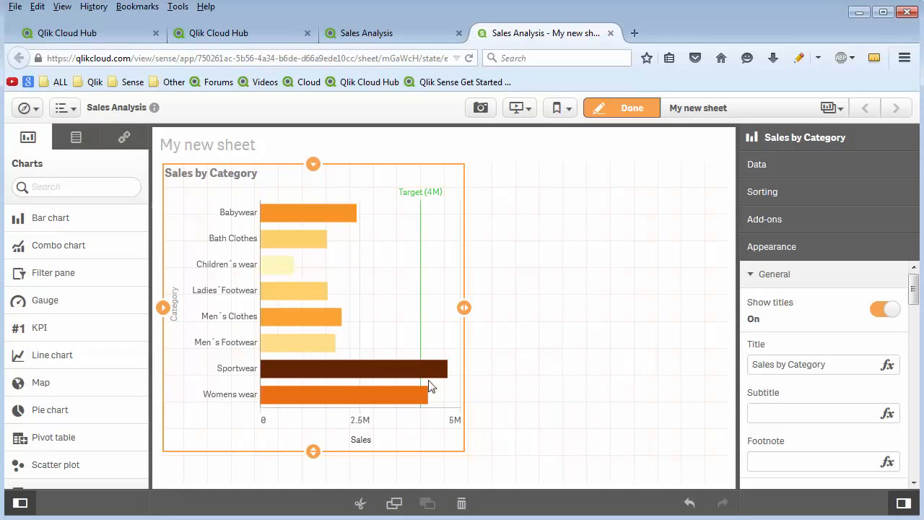
# Add a KPI in the empty area beside the Sales by Category chart, with Sum(Sales) as its measure.
pyautogui.moveTo(62, 330); pyautogui.dragTo(604, 341)
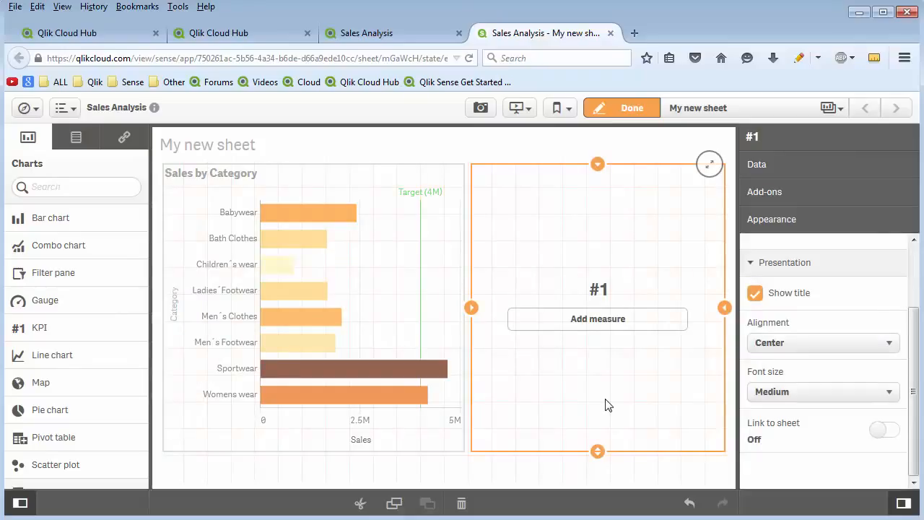
pyautogui.click(608, 326)
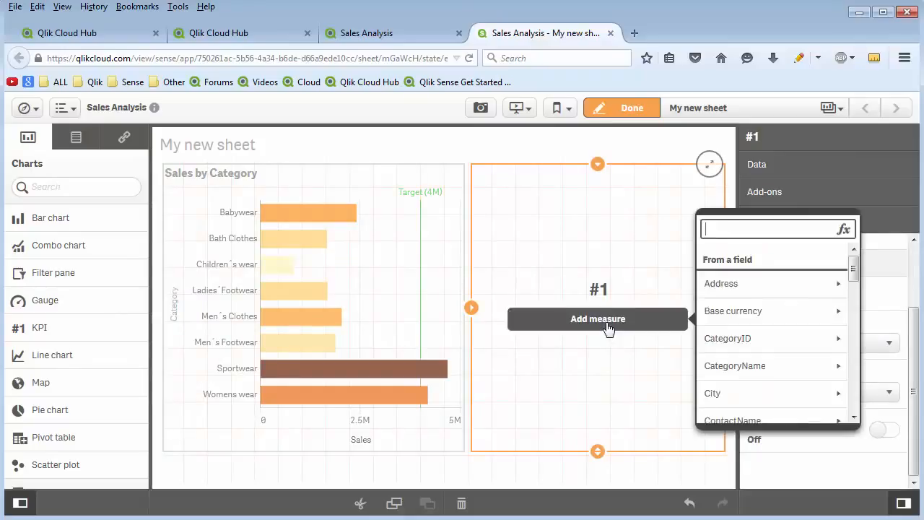
pyautogui.write('sal')
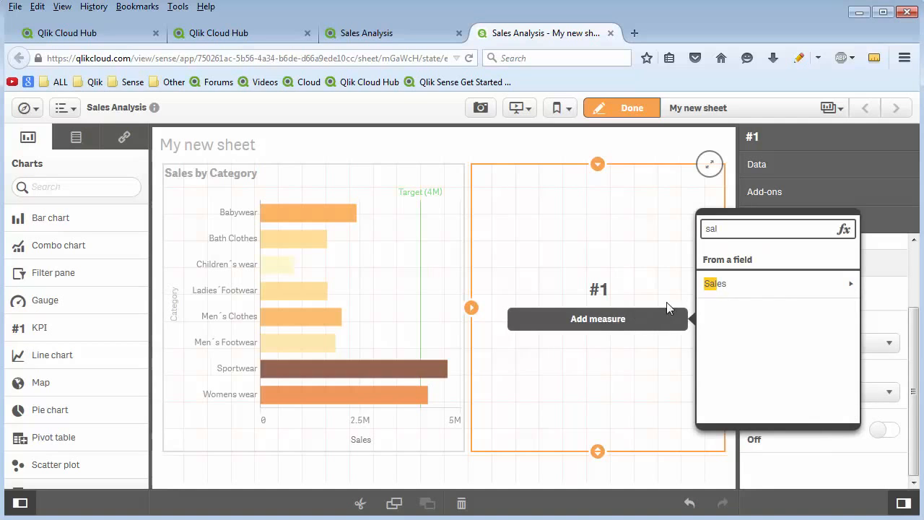
pyautogui.click(767, 284)
pyautogui.click(766, 280)
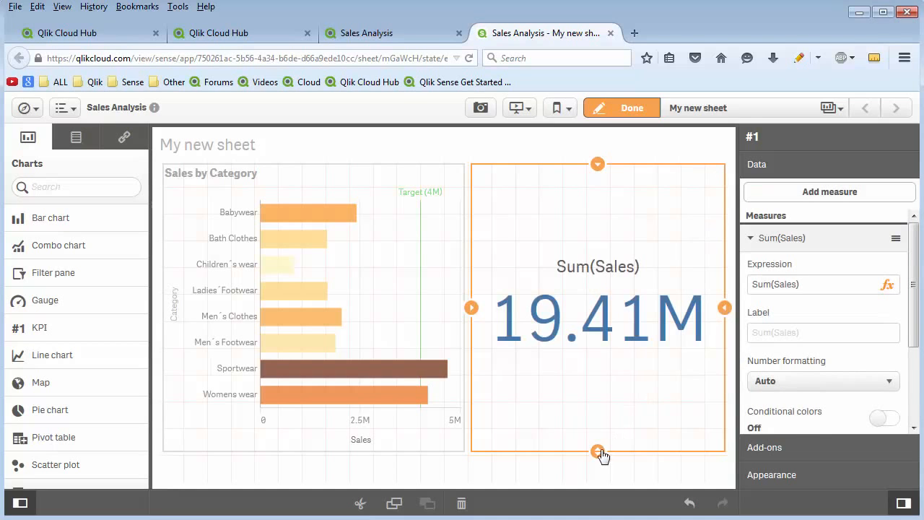
# Shorten the KPI to a little under two thirds of the bar chart's height and label its measure Sales.
pyautogui.moveTo(598, 451); pyautogui.dragTo(608, 343)
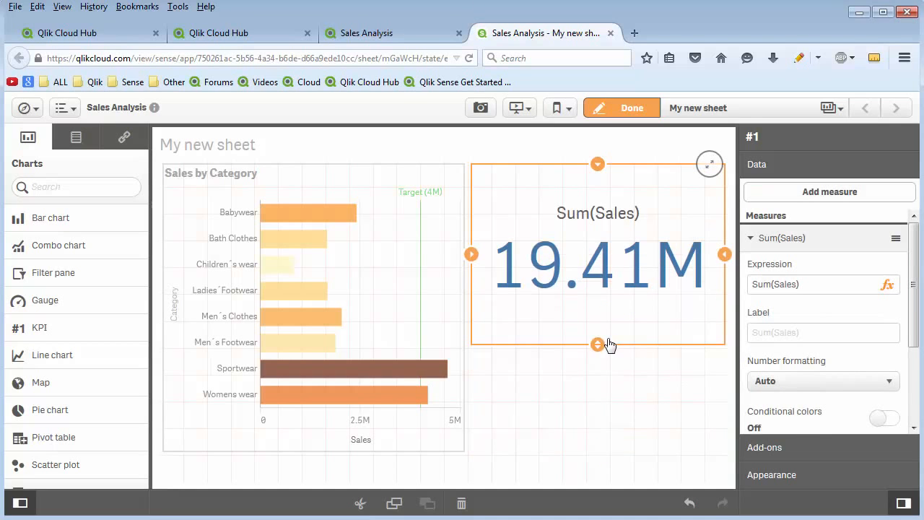
pyautogui.click(811, 328)
pyautogui.write('Sales')
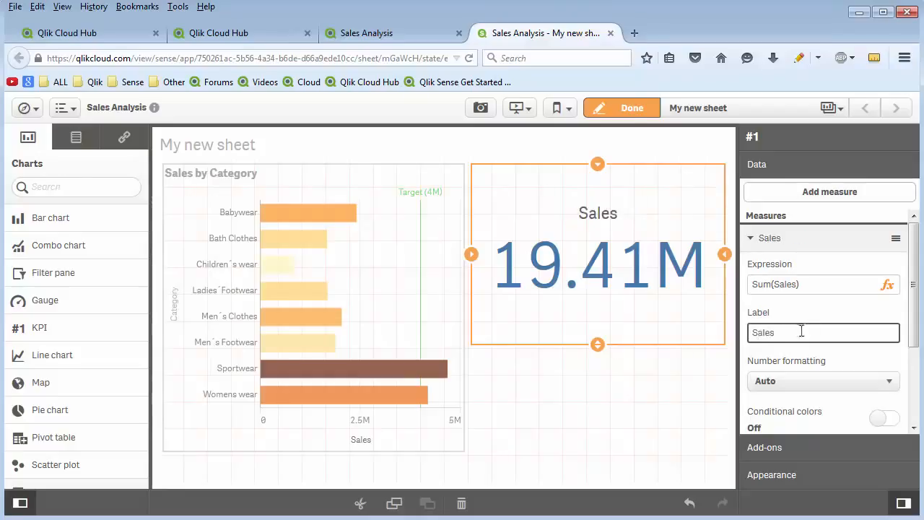
# Finish editing the sheet and select the Children´s wear to Ladies´Footwear range on the bar chart's category axis.
pyautogui.click(619, 110)
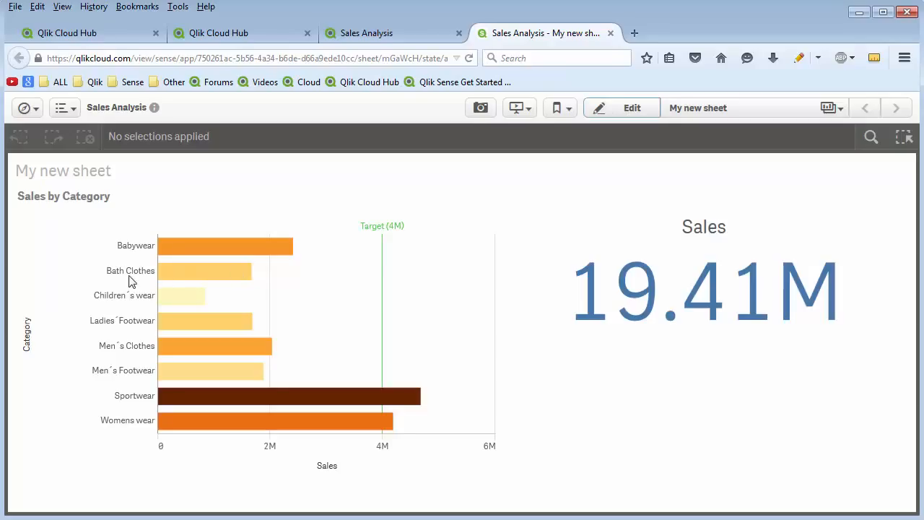
pyautogui.moveTo(130, 279); pyautogui.dragTo(135, 305)
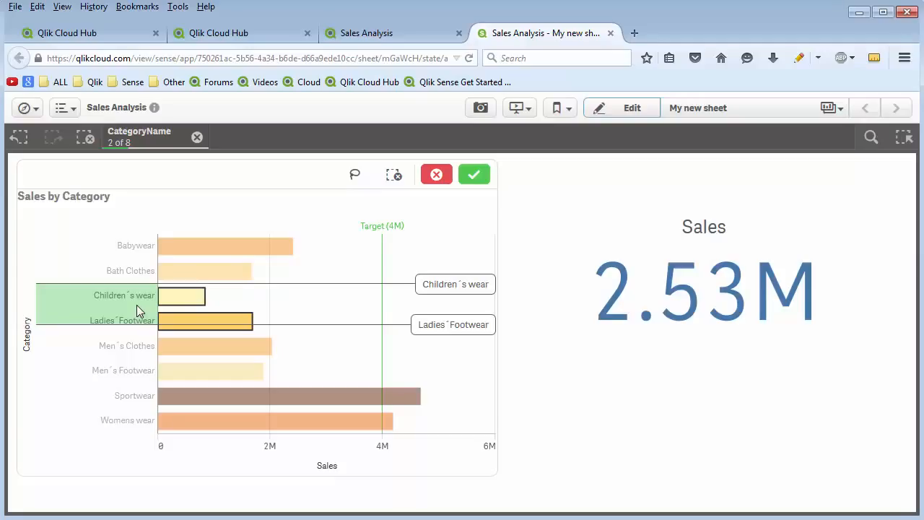
# Return to the personal apps in the cloud hub, reopen the Sales Analysis app and open My new sheet.
pyautogui.click(370, 35)
pyautogui.click(249, 30)
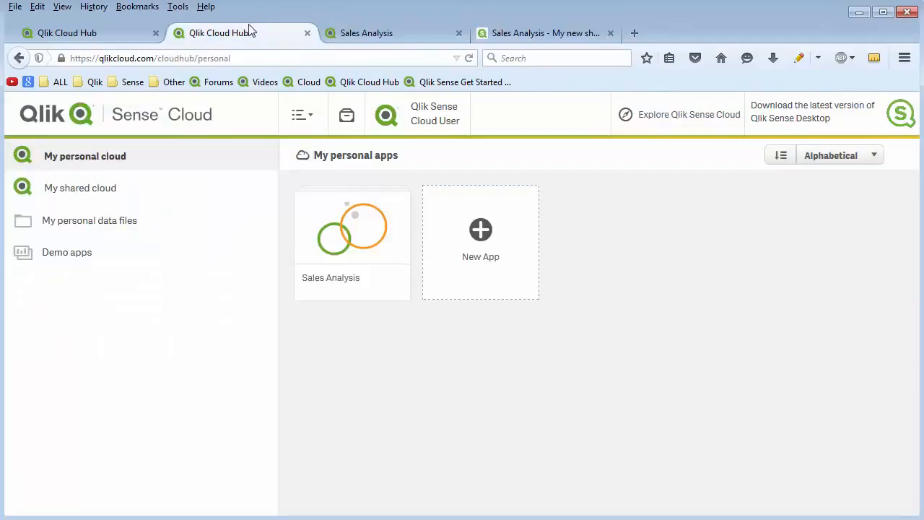
pyautogui.click(363, 243)
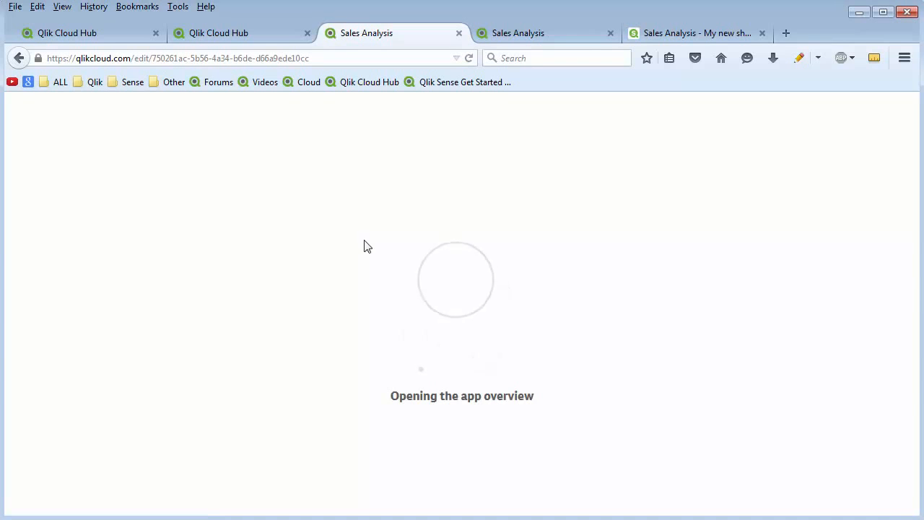
pyautogui.click(60, 394)
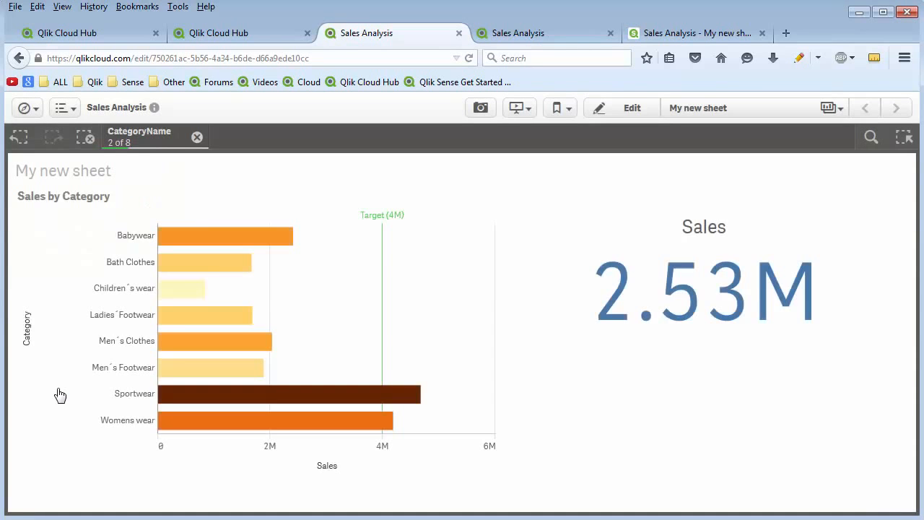